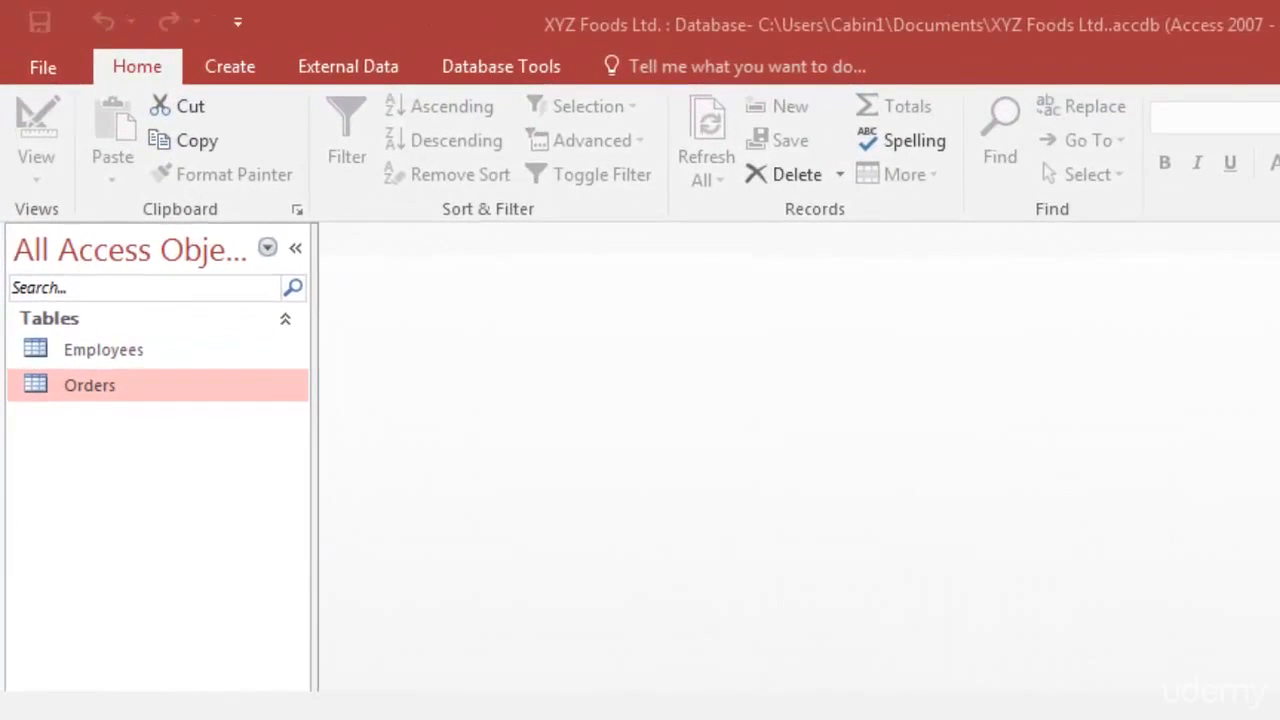
- Create a new table and switch it to Design View, saving it under the name Products
{"action": "left_click", "coordinate": [239, 62]}
{"action": "left_click", "coordinate": [150, 125]}
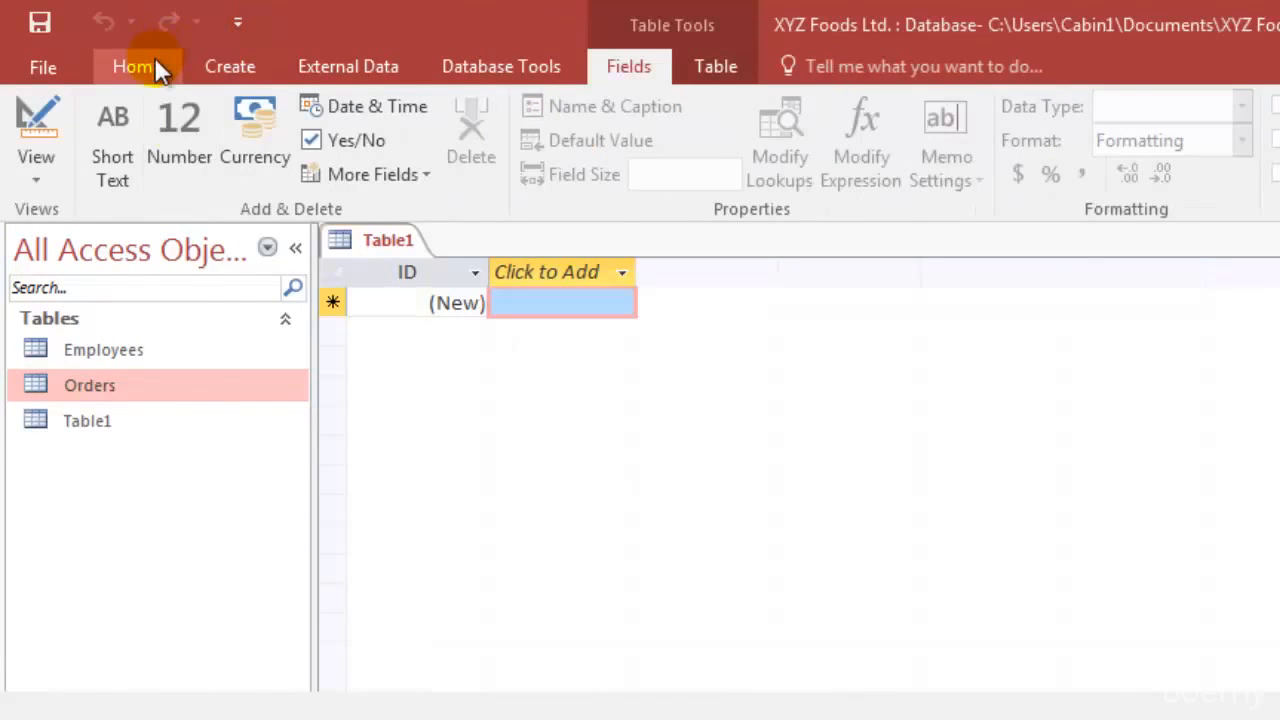
{"action": "left_click", "coordinate": [152, 420]}
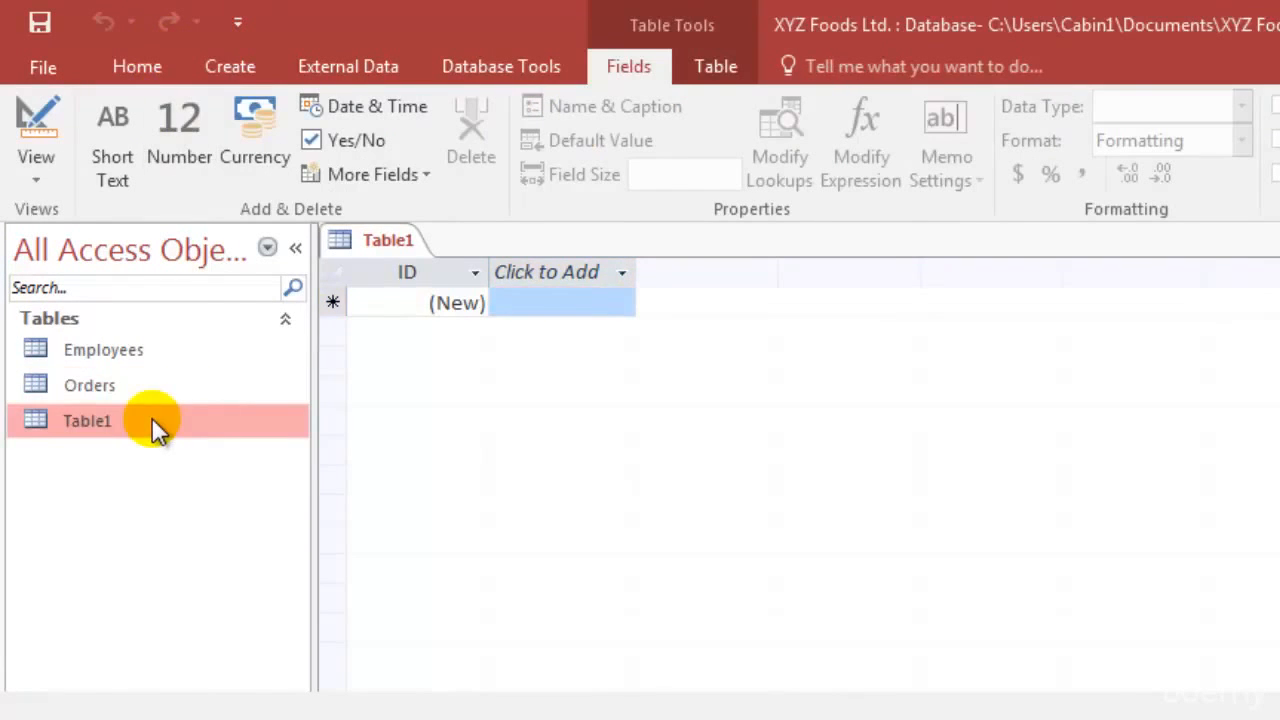
{"action": "right_click", "coordinate": [153, 422]}
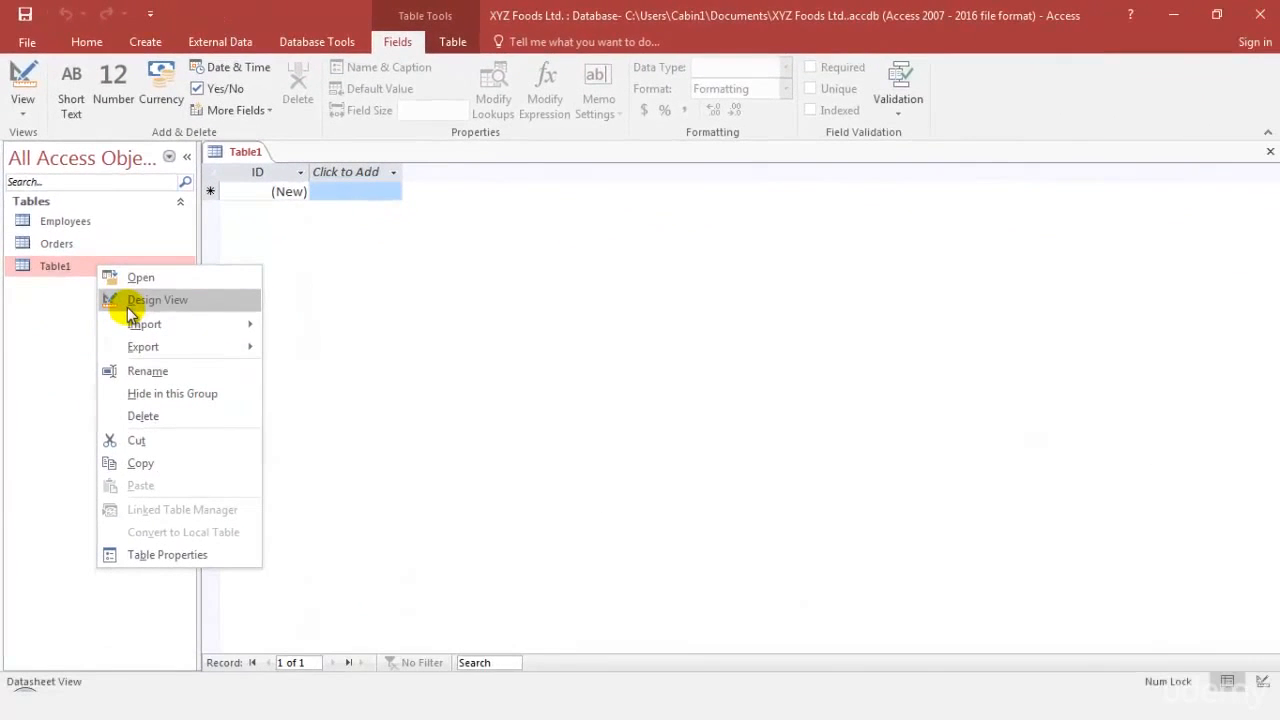
{"action": "left_click", "coordinate": [130, 300]}
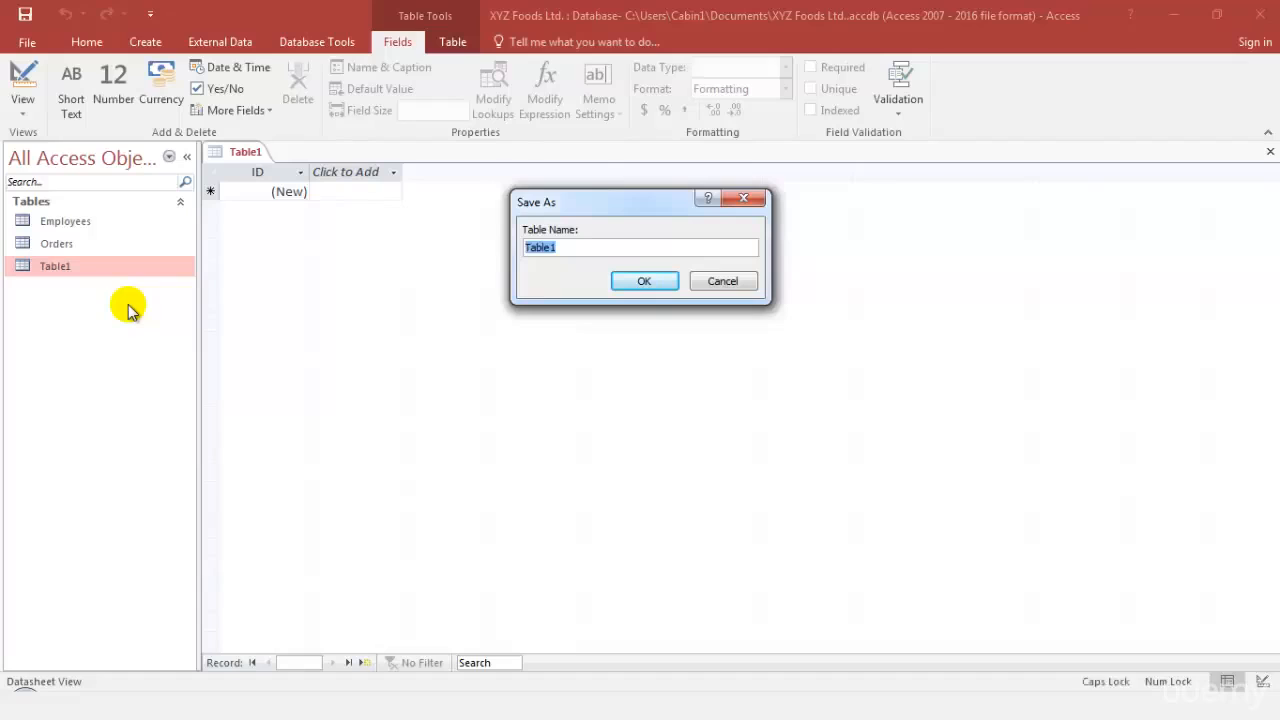
{"action": "type", "text": "Producta"}
{"action": "key", "text": "BackSpace"}
{"action": "type", "text": "s"}
{"action": "left_click", "coordinate": [640, 283]}
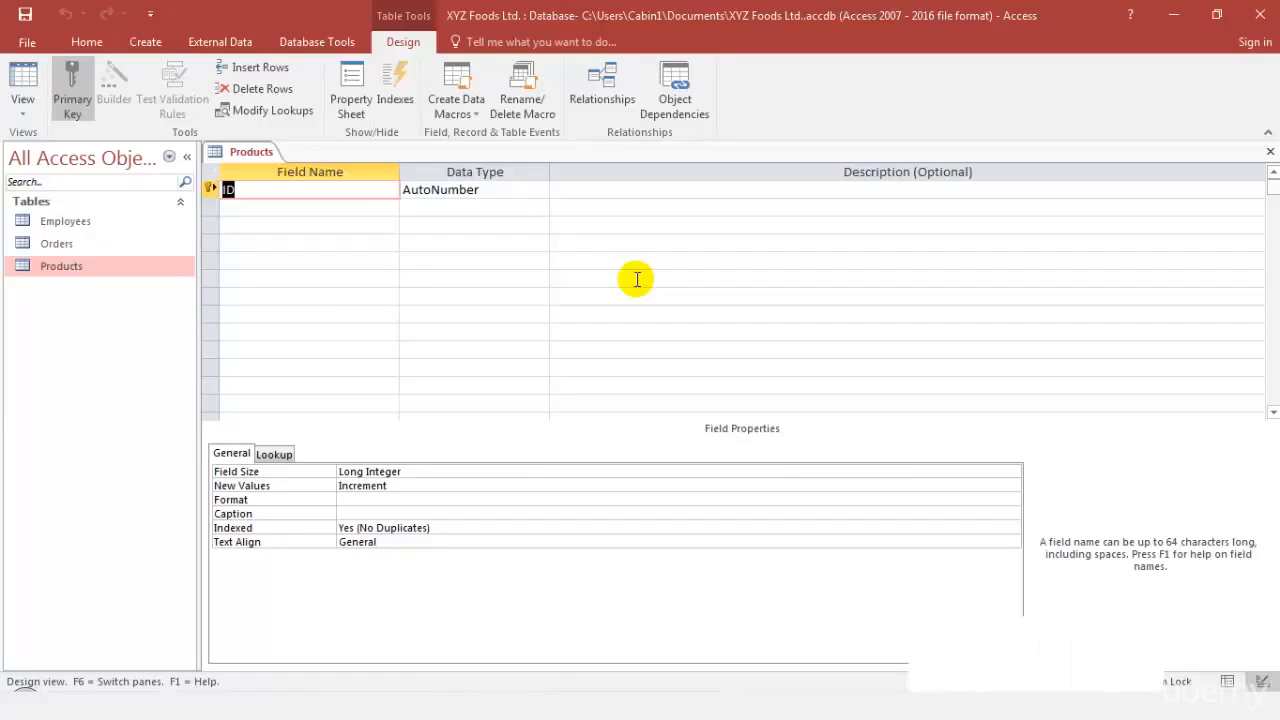
- Rename the ID field to Product ID and add a field named Size with the Number data type
{"action": "type", "text": "Product ID"}
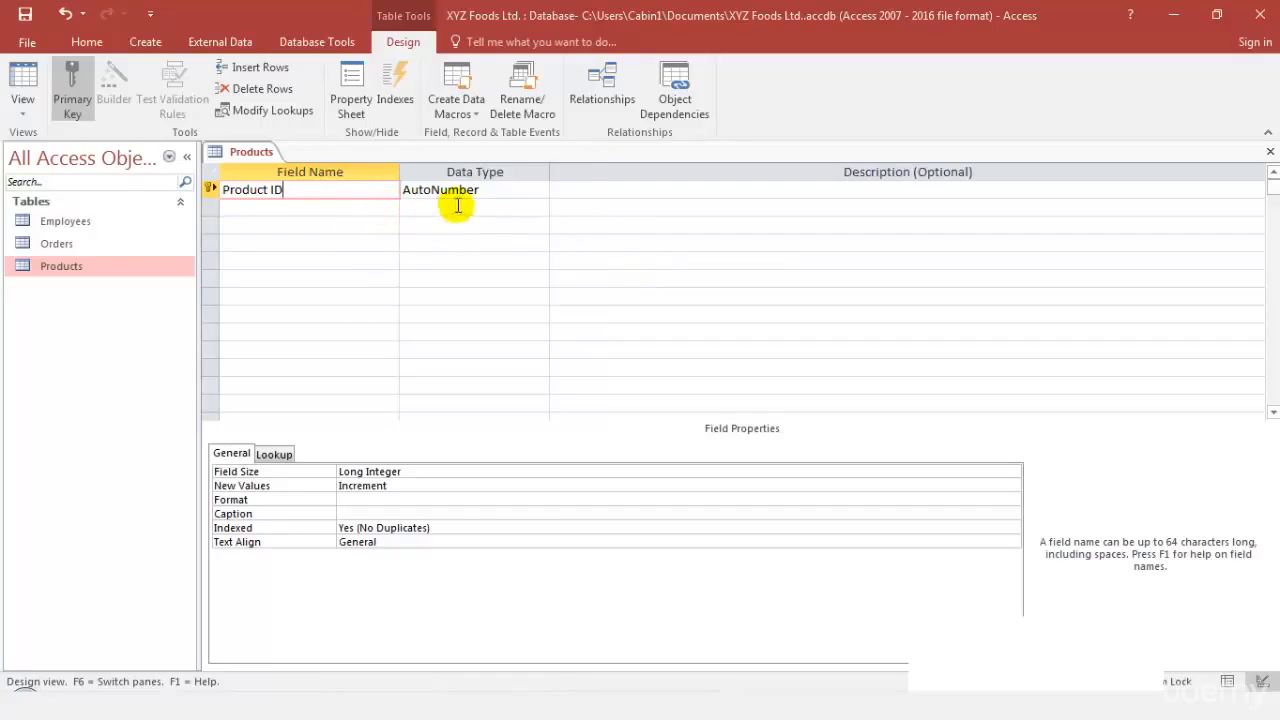
{"action": "left_click", "coordinate": [327, 208]}
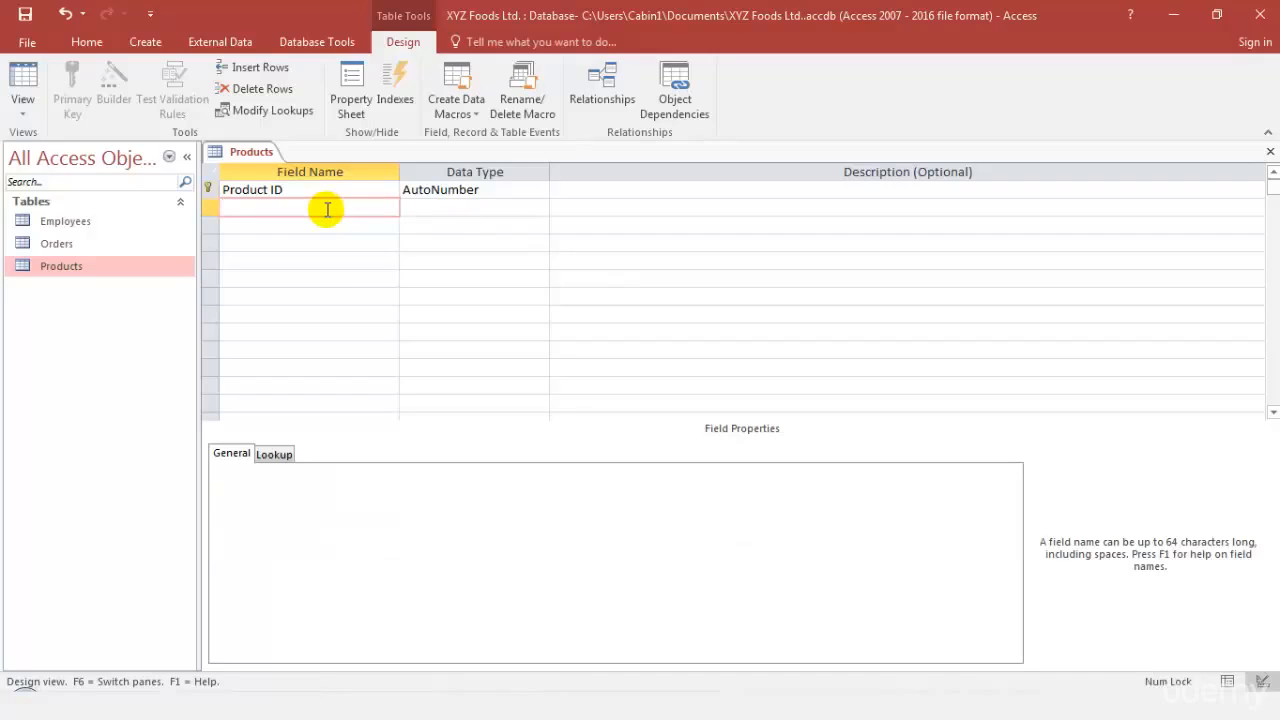
{"action": "key", "text": "Tab"}
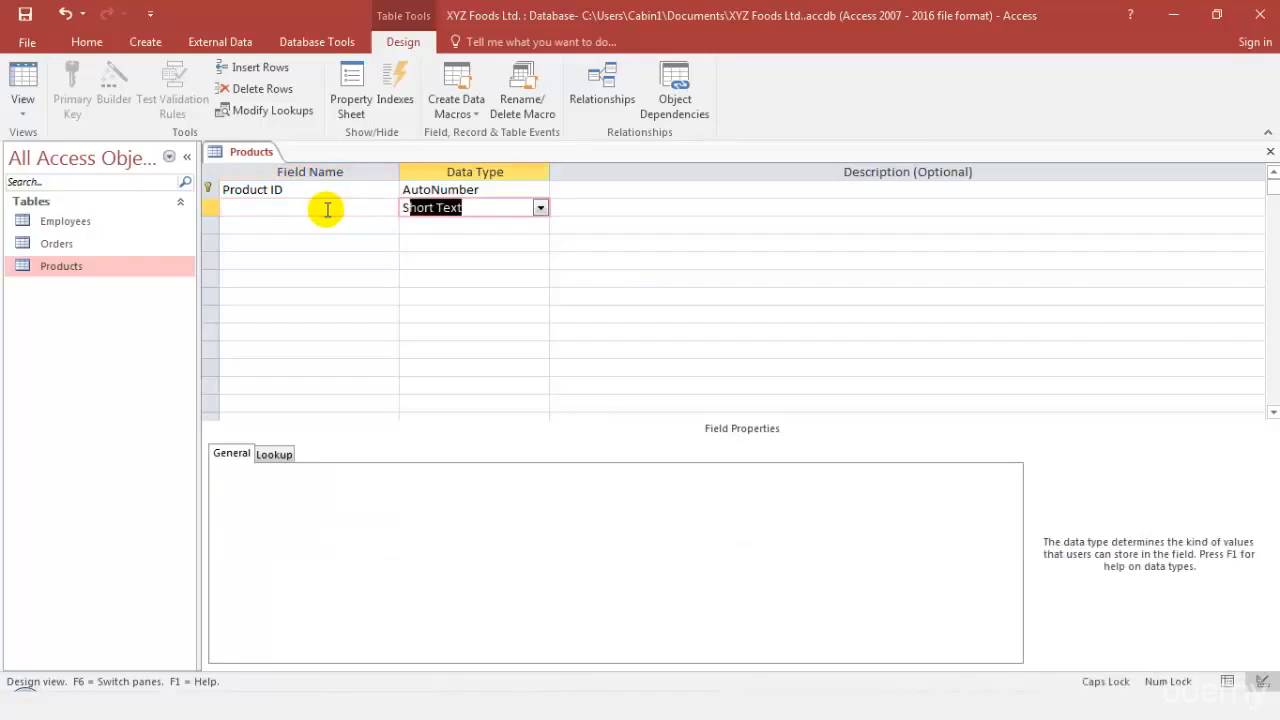
{"action": "type", "text": "S"}
{"action": "key", "text": "BackSpace"}
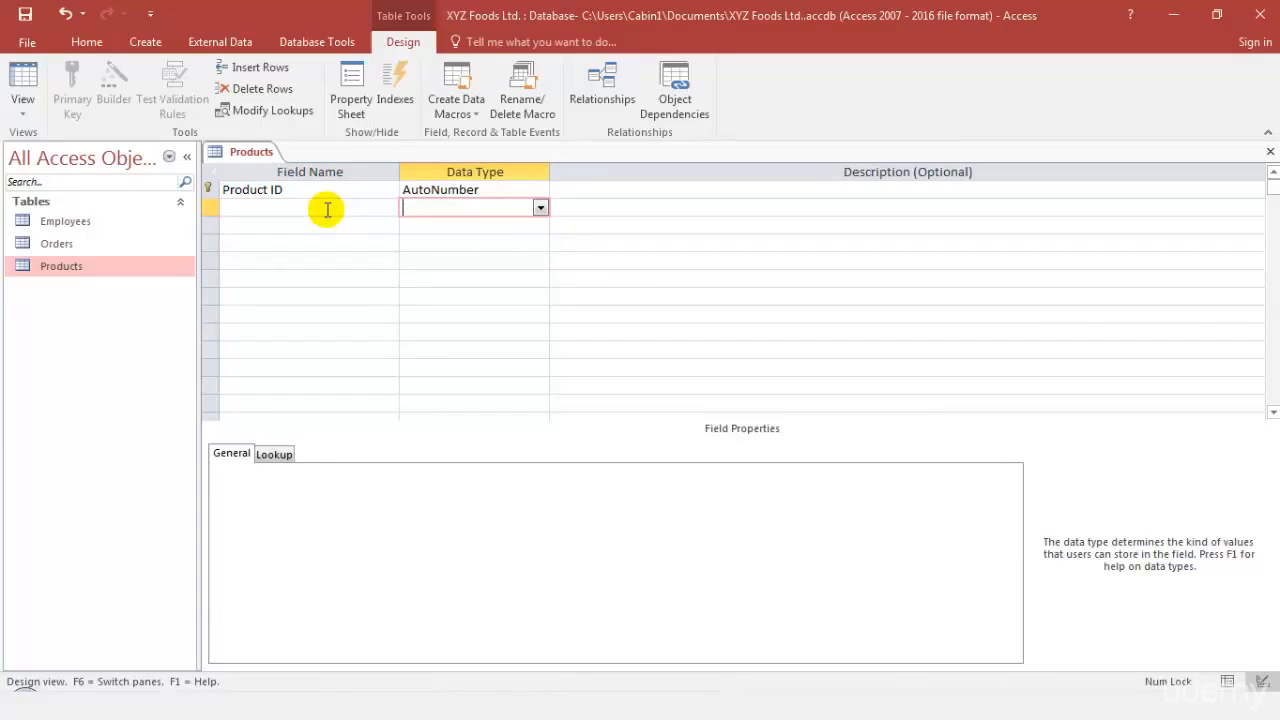
{"action": "left_click", "coordinate": [327, 209]}
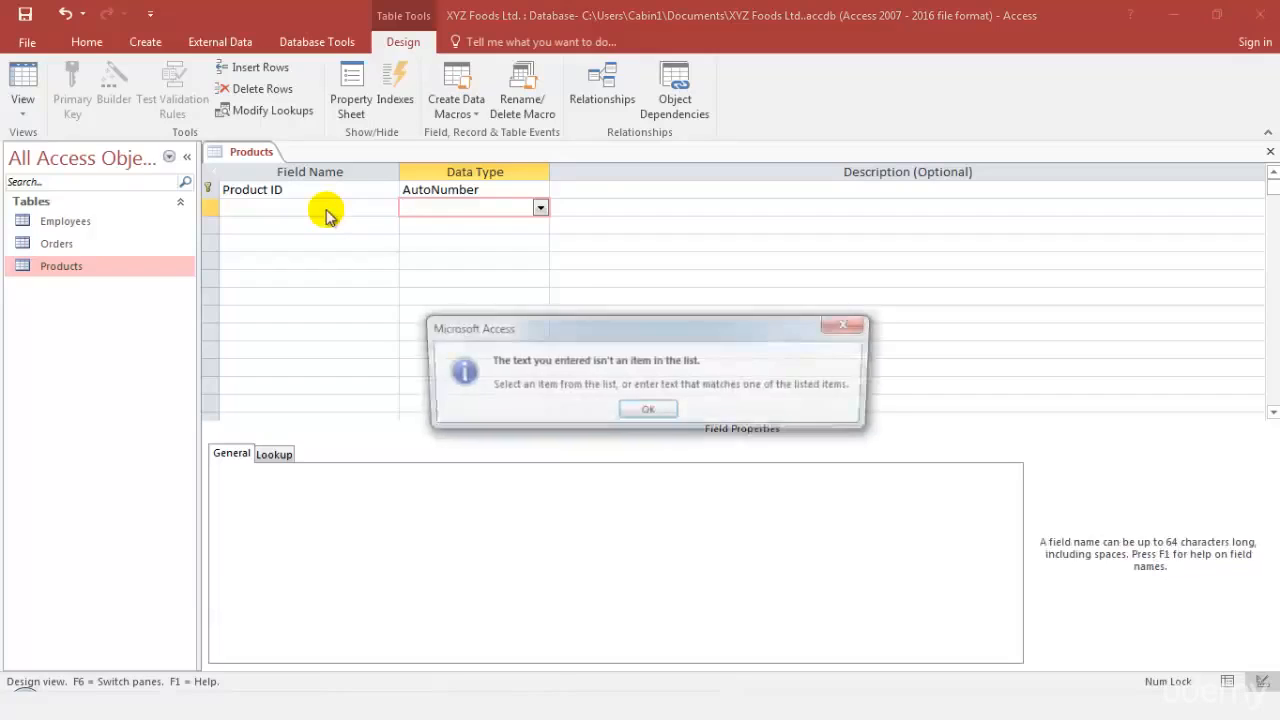
{"action": "left_click", "coordinate": [647, 414]}
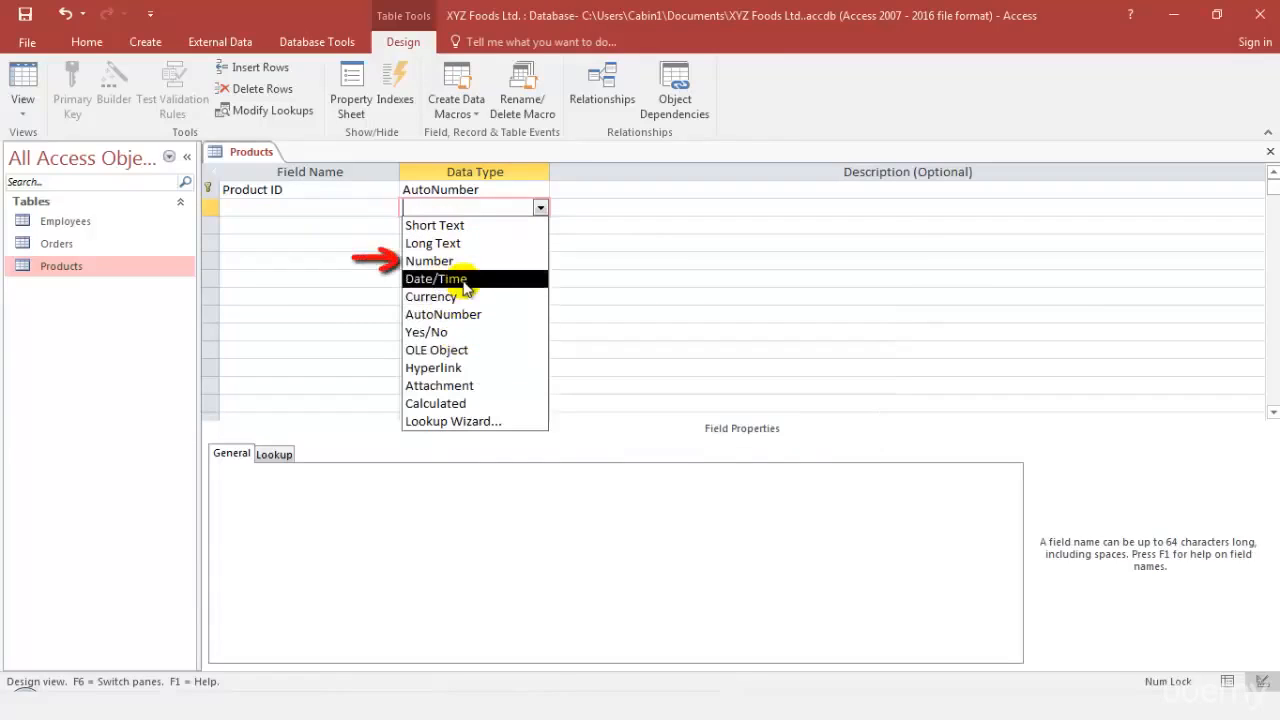
{"action": "left_click", "coordinate": [440, 261]}
{"action": "left_click", "coordinate": [338, 206]}
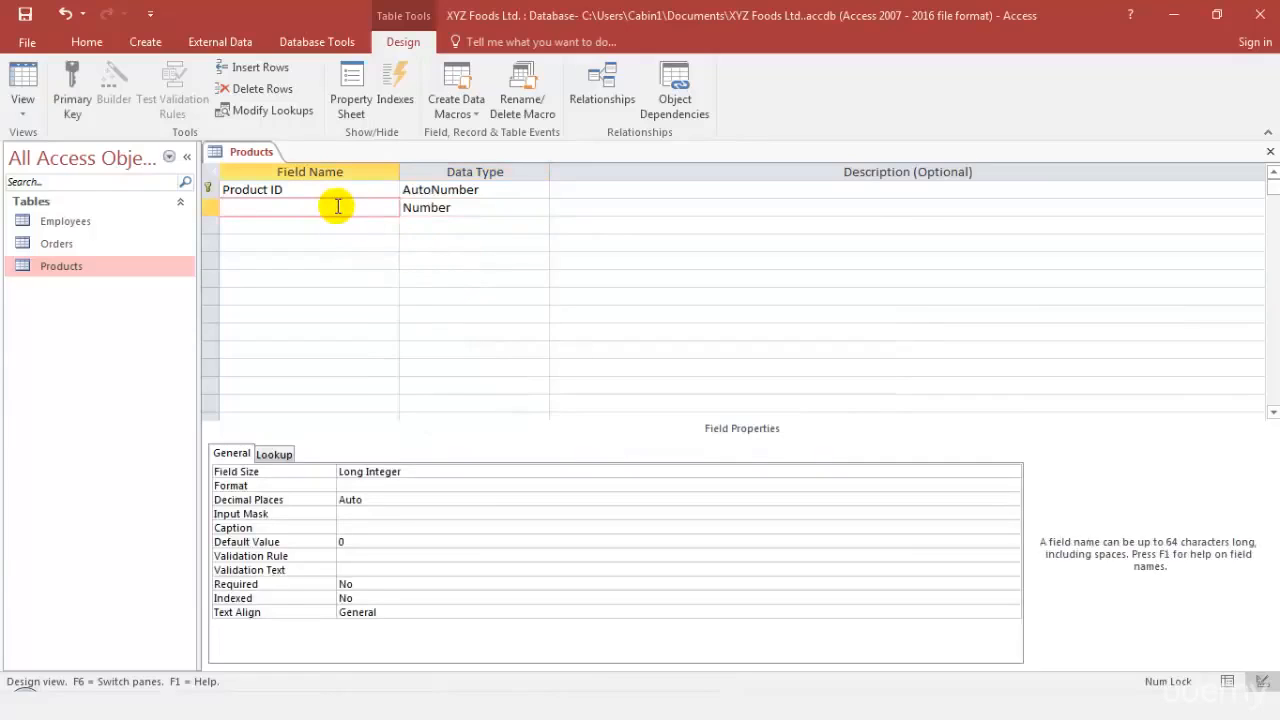
{"action": "type", "text": "Size"}
- Add a field named Cost with the Currency data type below Size
{"action": "left_click", "coordinate": [326, 222]}
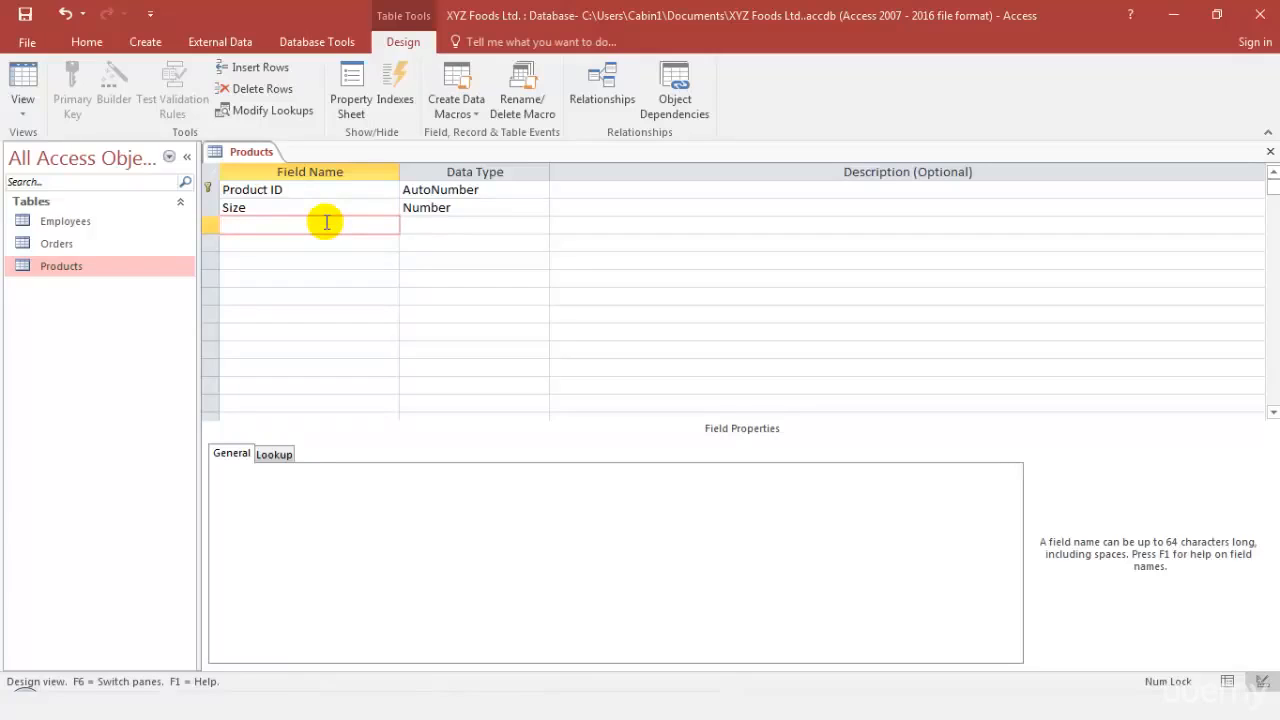
{"action": "type", "text": "Cost"}
{"action": "left_click", "coordinate": [415, 226]}
{"action": "left_click", "coordinate": [540, 226]}
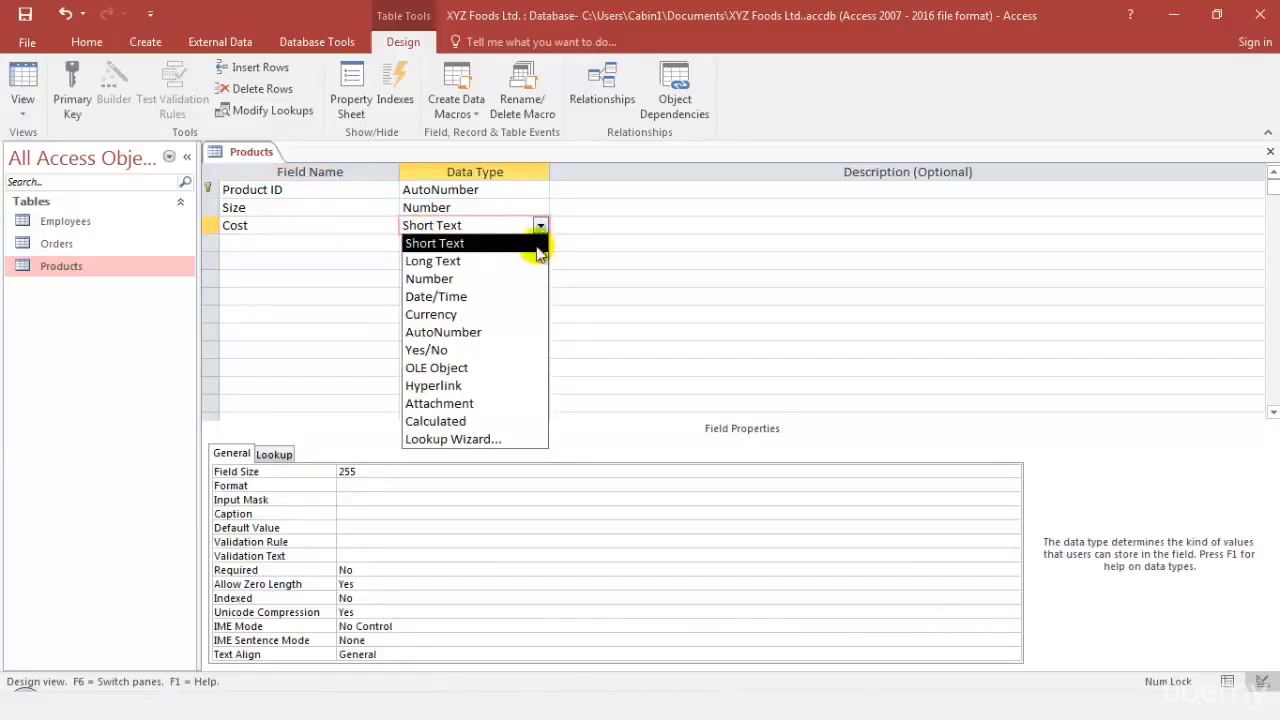
{"action": "left_click", "coordinate": [505, 315]}
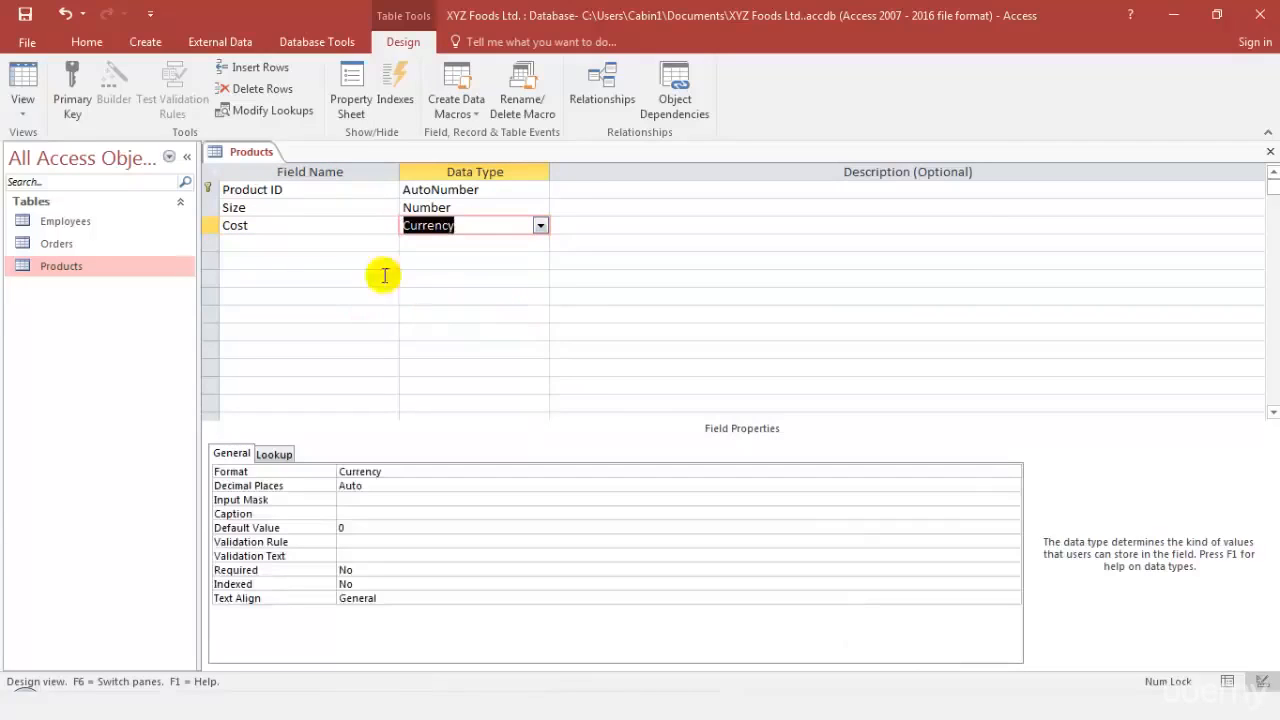
- Add a field named Prize with the Currency data type below Cost
{"action": "left_click", "coordinate": [334, 249]}
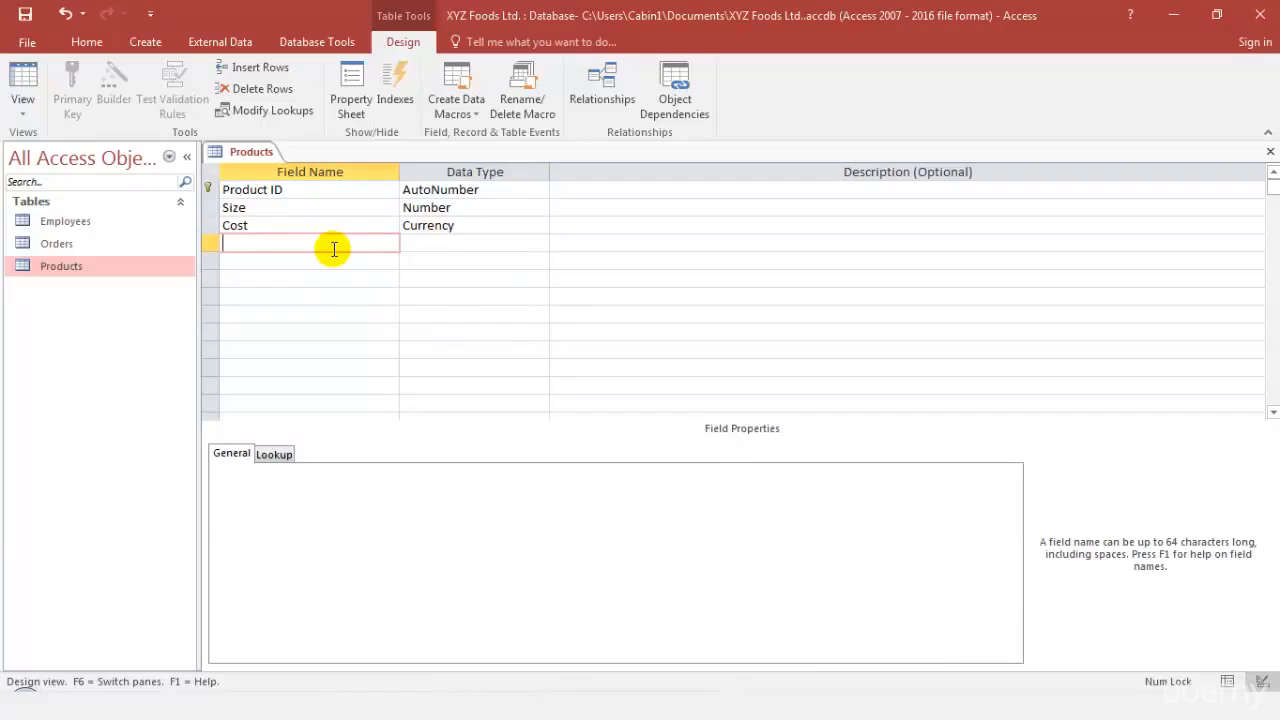
{"action": "type", "text": "Prize"}
{"action": "left_click", "coordinate": [443, 243]}
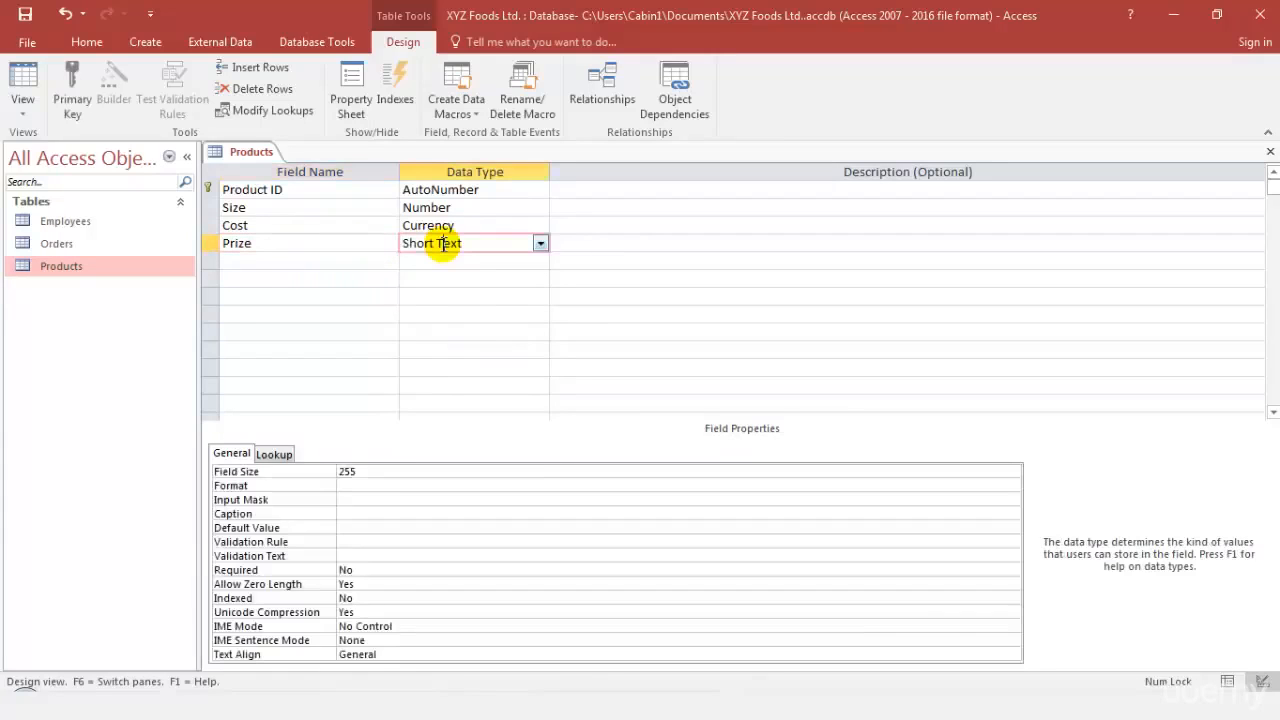
{"action": "left_click", "coordinate": [540, 243]}
{"action": "left_click", "coordinate": [505, 333]}
- Correct the name of the Prize field to Price
{"action": "left_click", "coordinate": [300, 231]}
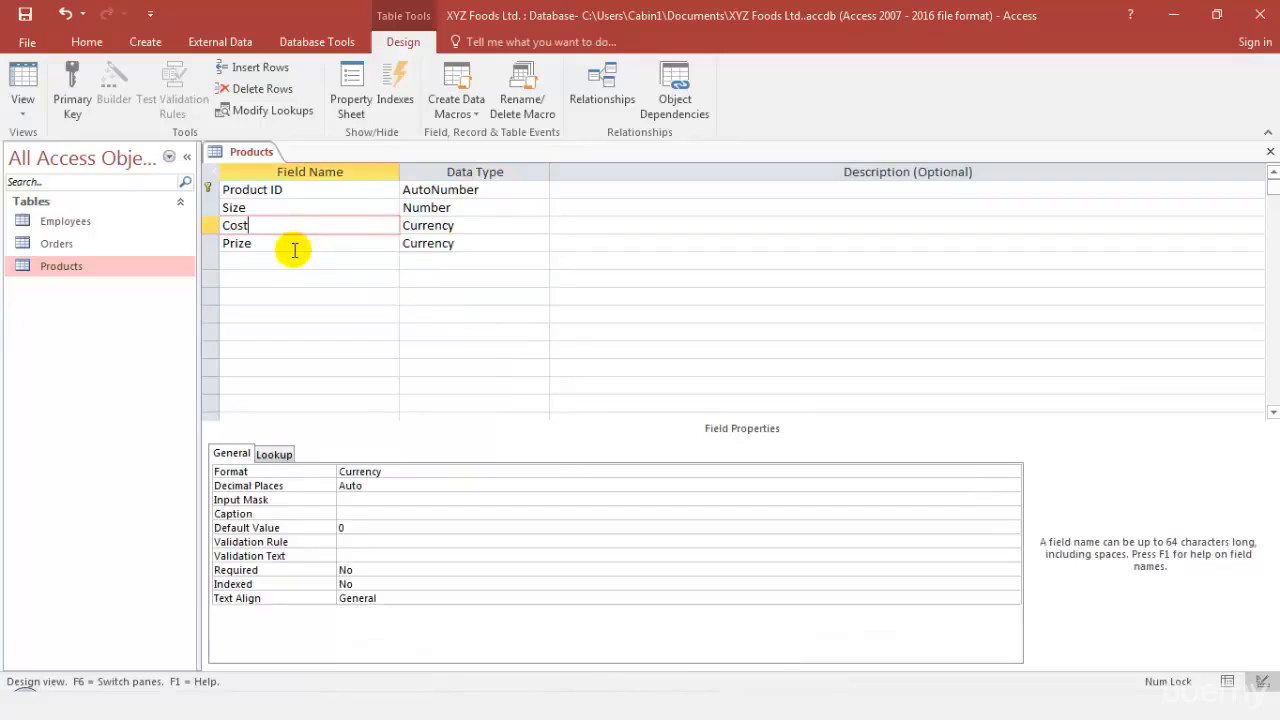
{"action": "left_click", "coordinate": [296, 242]}
{"action": "left_click", "coordinate": [279, 222]}
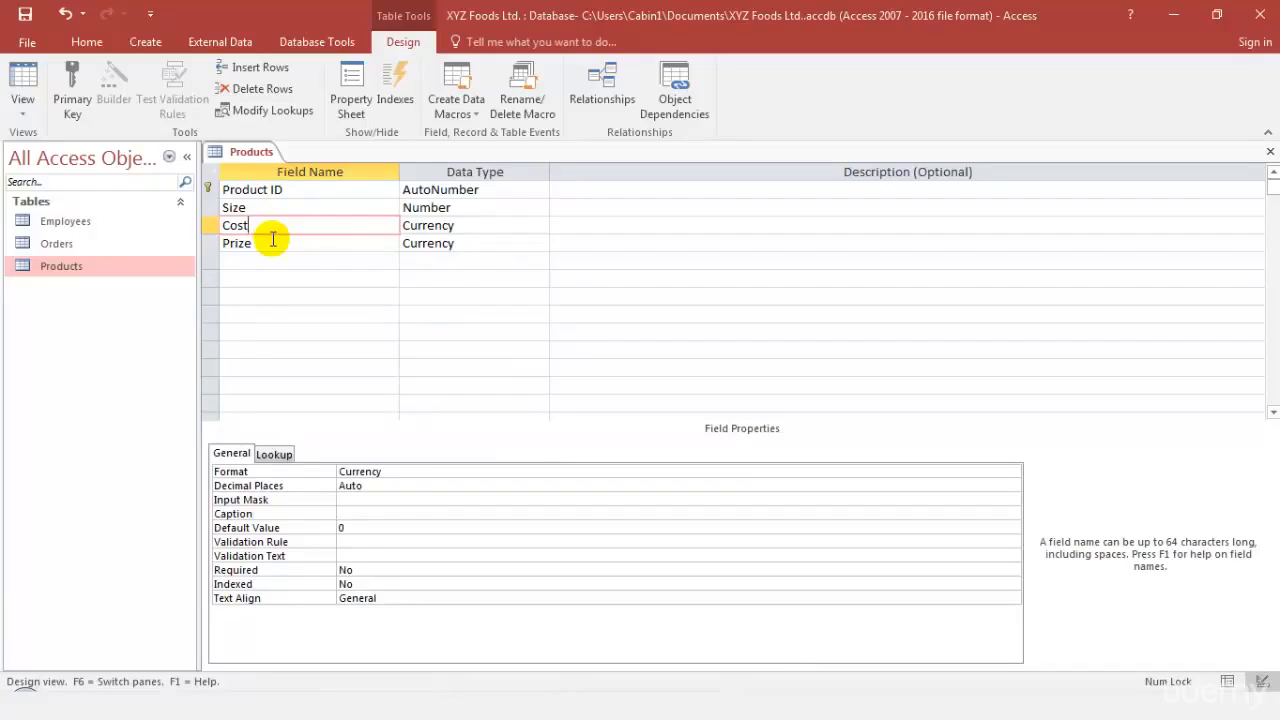
{"action": "left_click", "coordinate": [272, 240]}
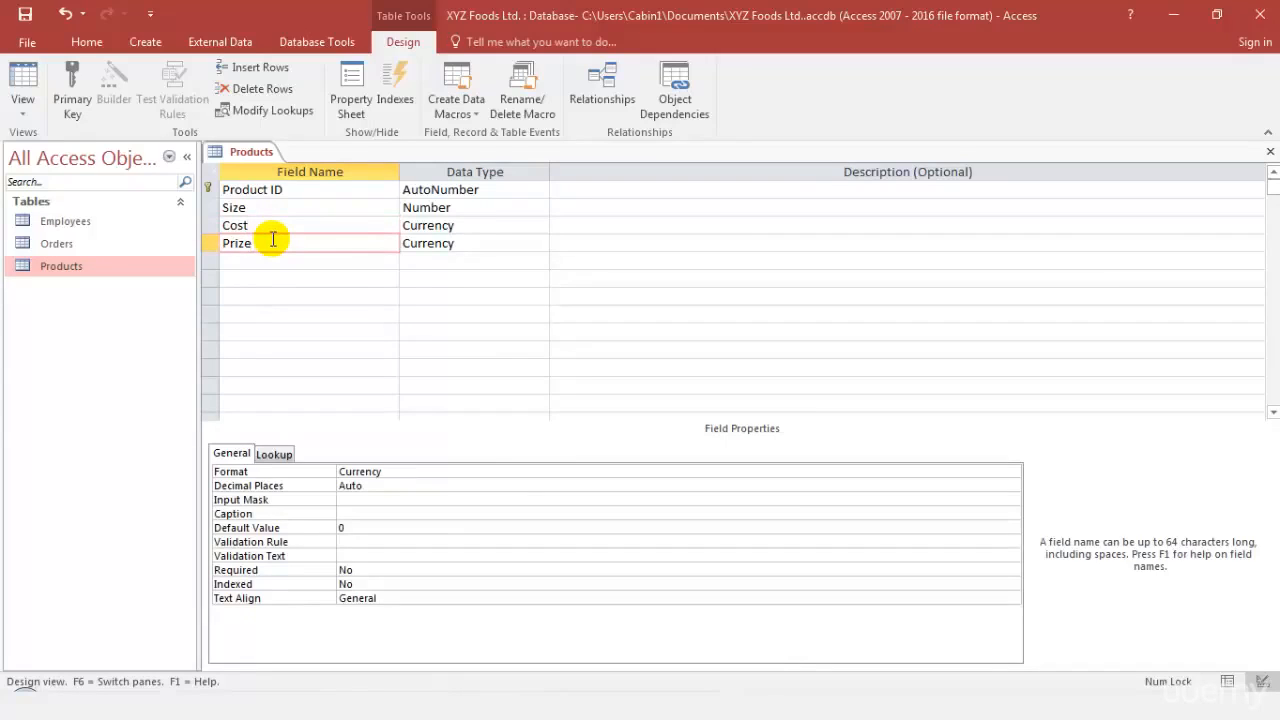
{"action": "type", "text": "e"}
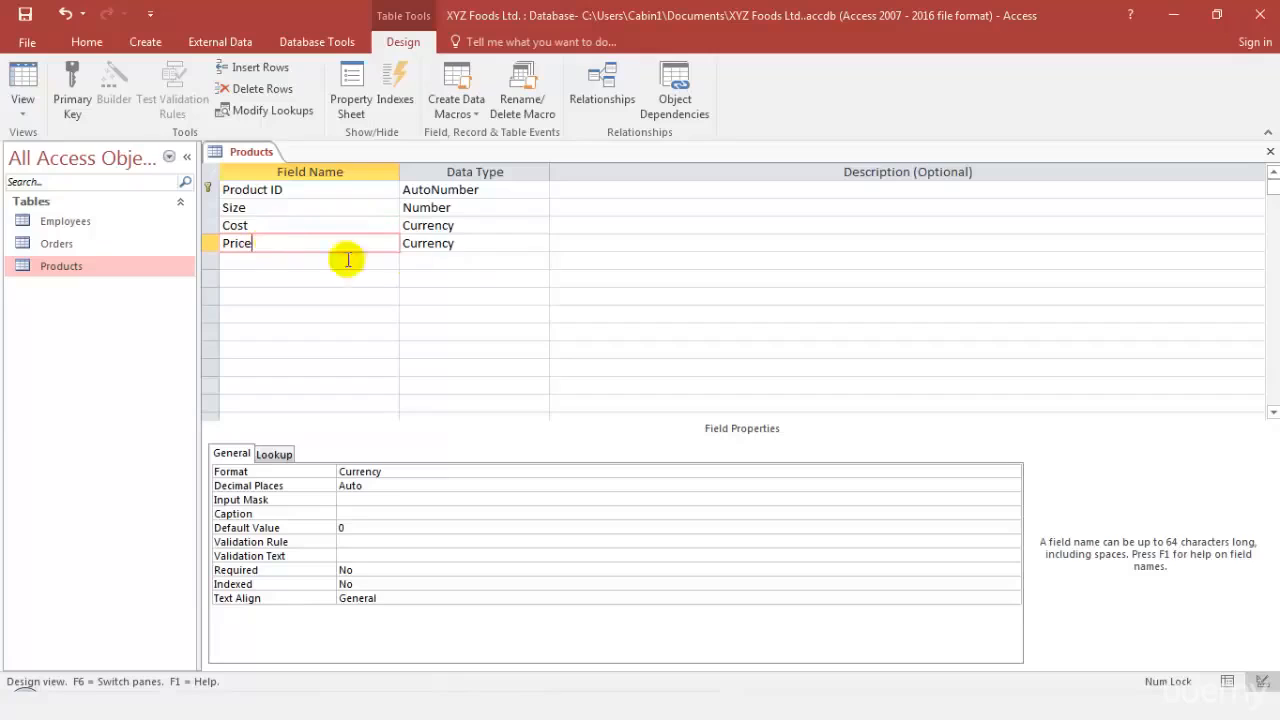
{"action": "left_click", "coordinate": [489, 243]}
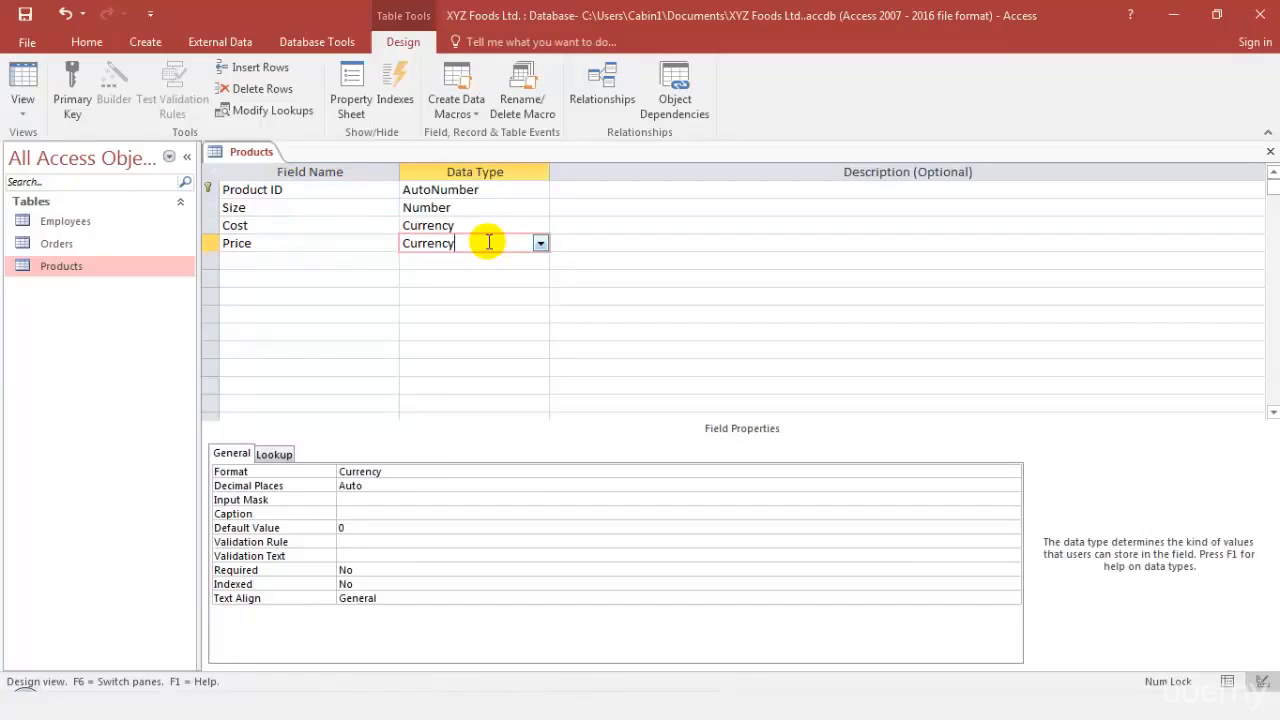
{"action": "left_click", "coordinate": [349, 243]}
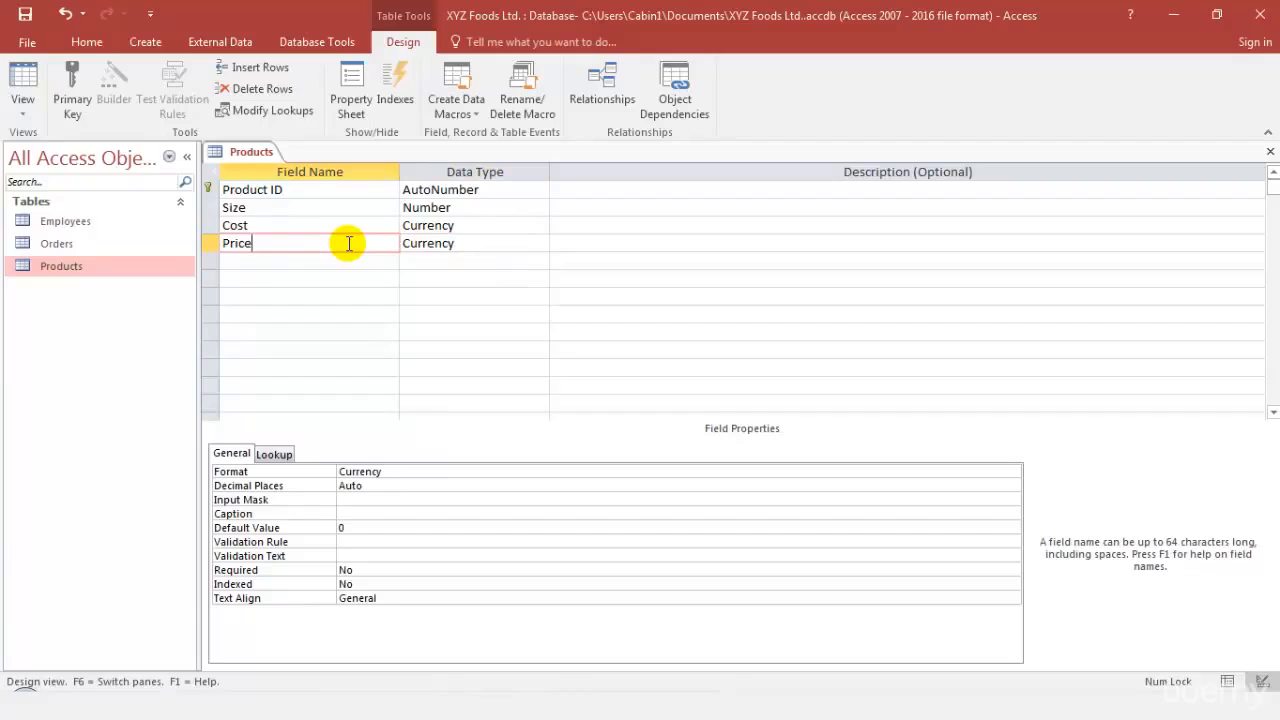
{"action": "left_click", "coordinate": [337, 210]}
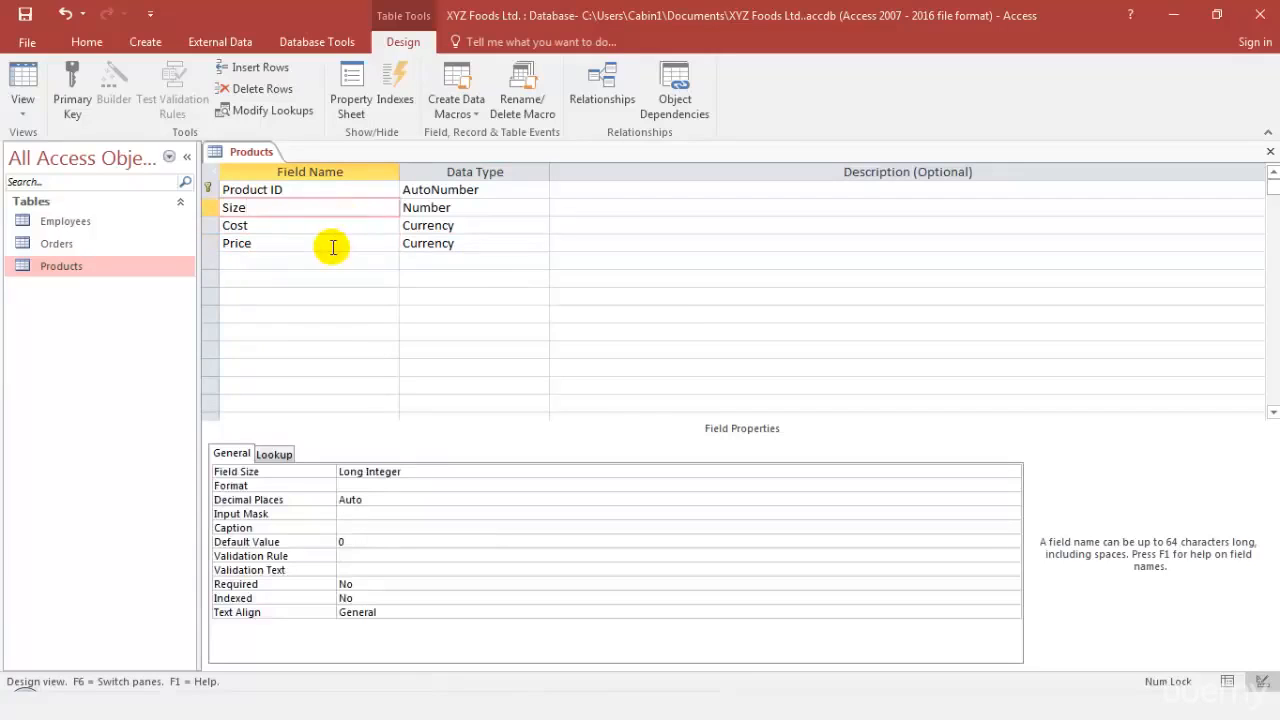
{"action": "left_click", "coordinate": [326, 244]}
{"action": "left_click", "coordinate": [317, 228]}
{"action": "left_click", "coordinate": [317, 243]}
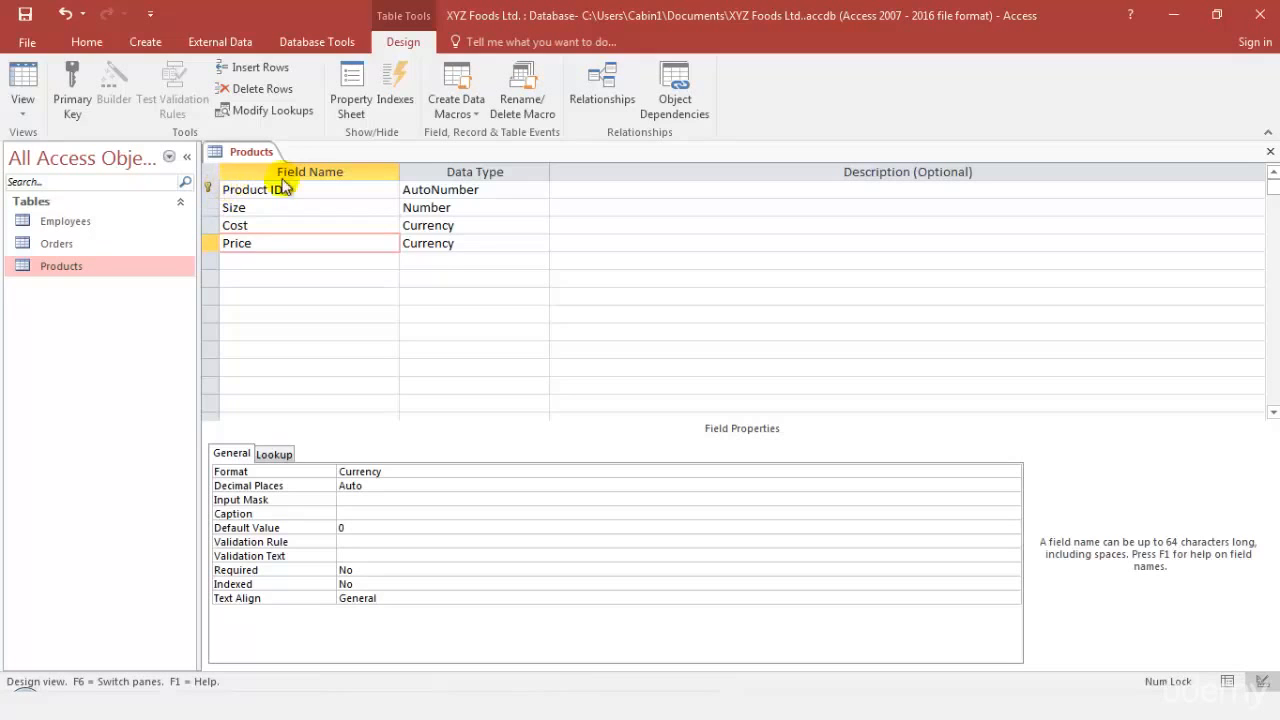
- Close the Products table with its design changes saved, and reopen it in Datasheet View
{"action": "left_click", "coordinate": [1268, 156]}
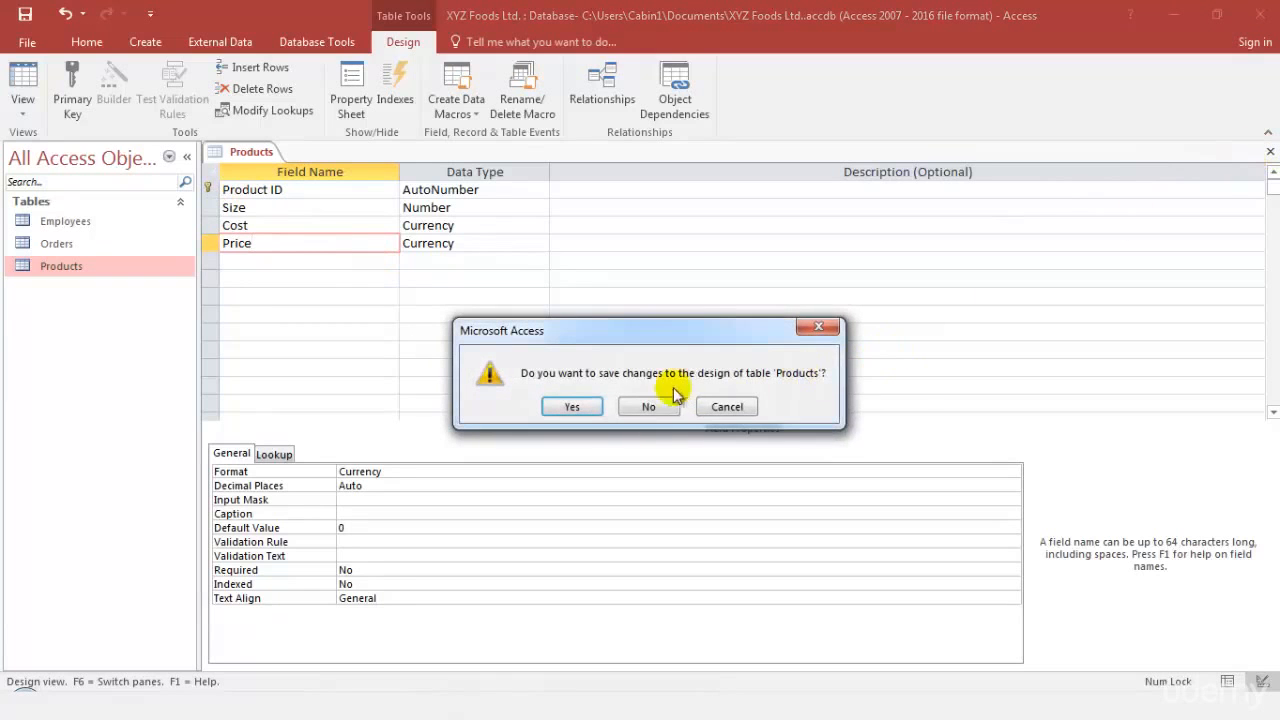
{"action": "left_click", "coordinate": [563, 410]}
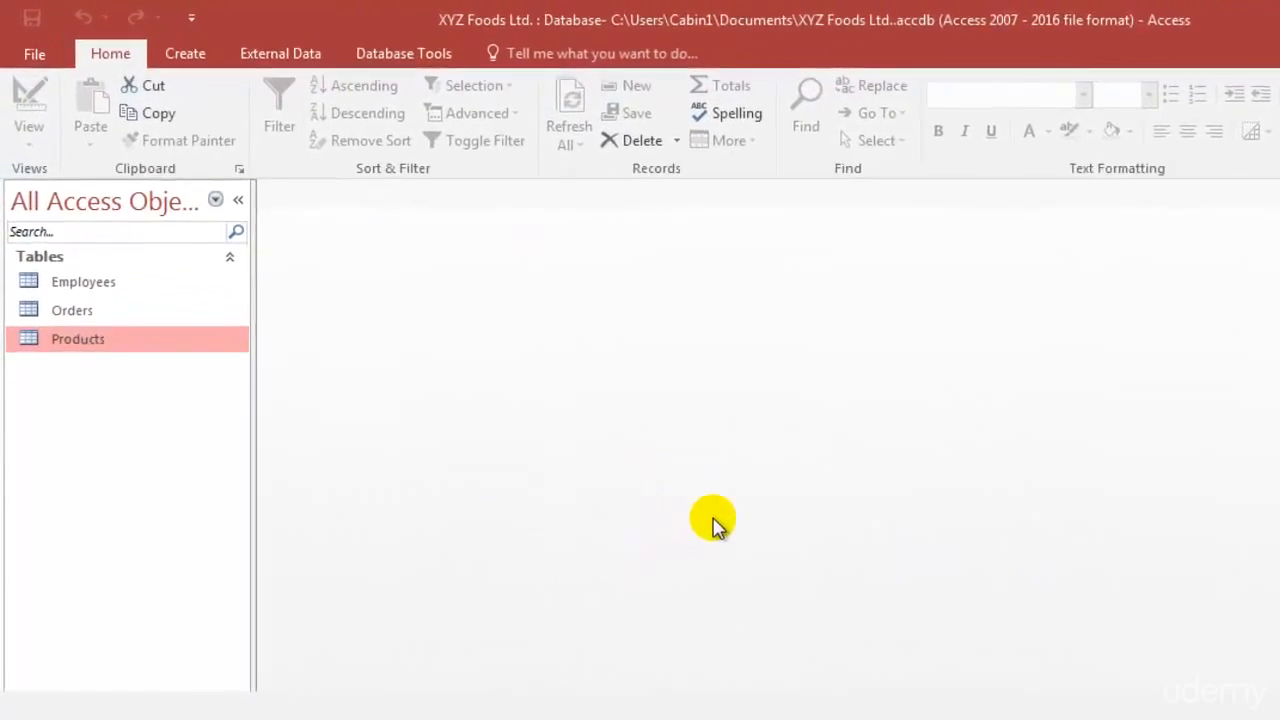
{"action": "double_click", "coordinate": [138, 338]}
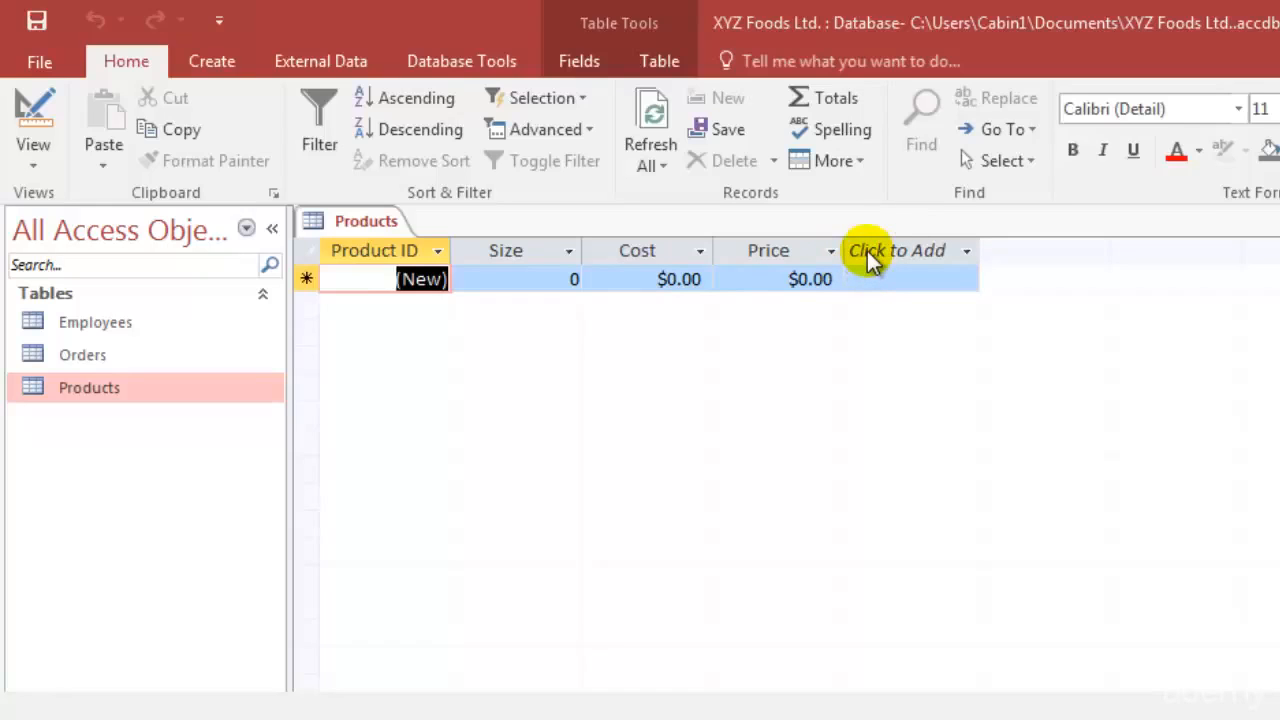
- Examine the field types offered for a new column in the Products datasheet
{"action": "left_click", "coordinate": [867, 251]}
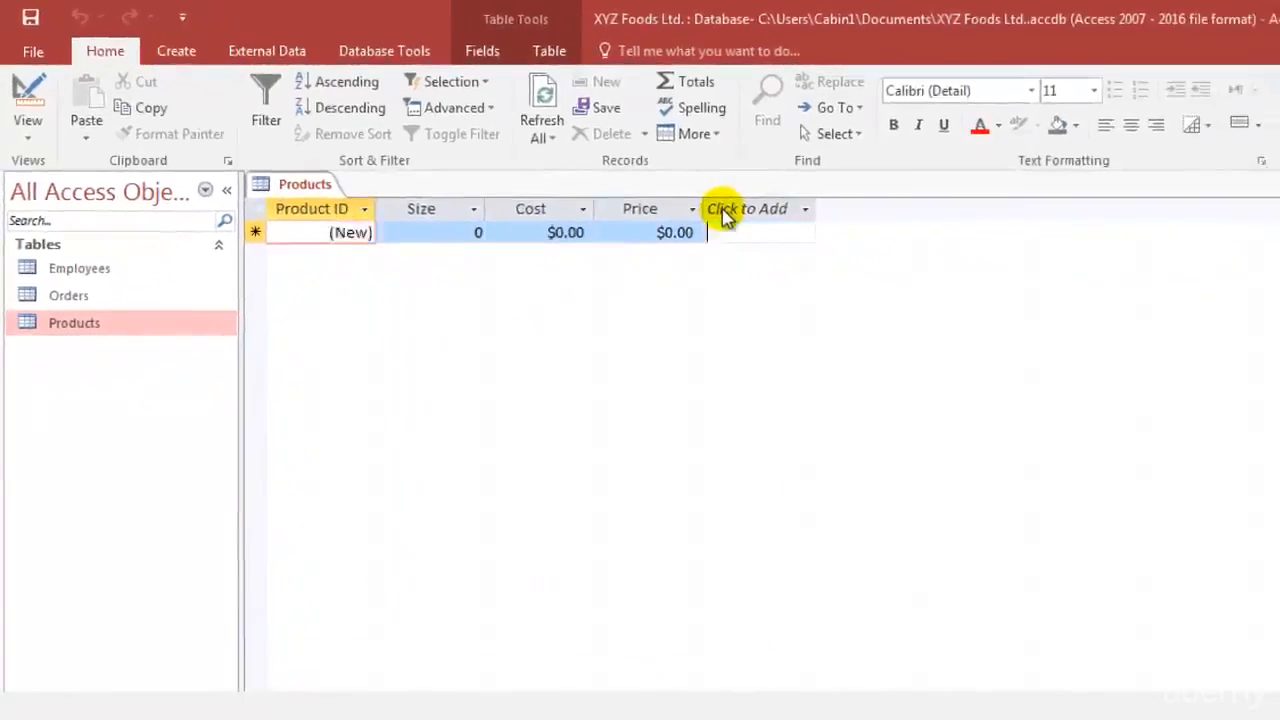
{"action": "left_click", "coordinate": [724, 215]}
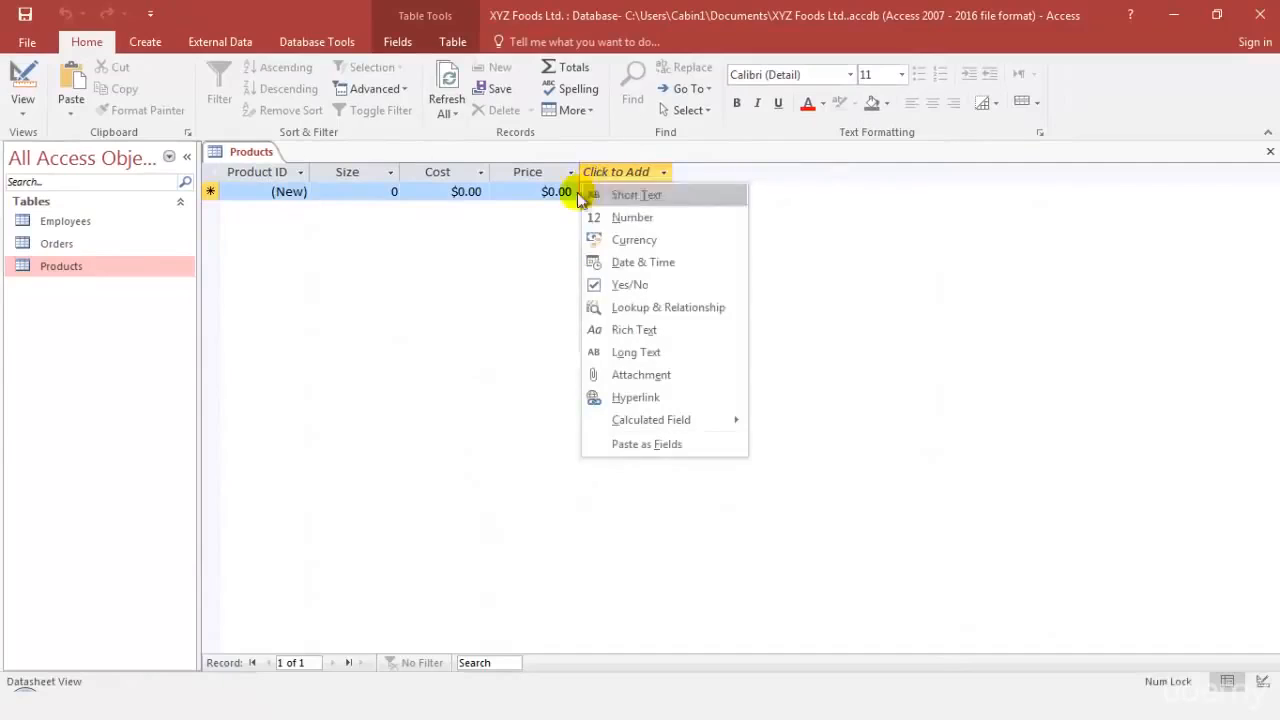
{"action": "left_click", "coordinate": [679, 287]}
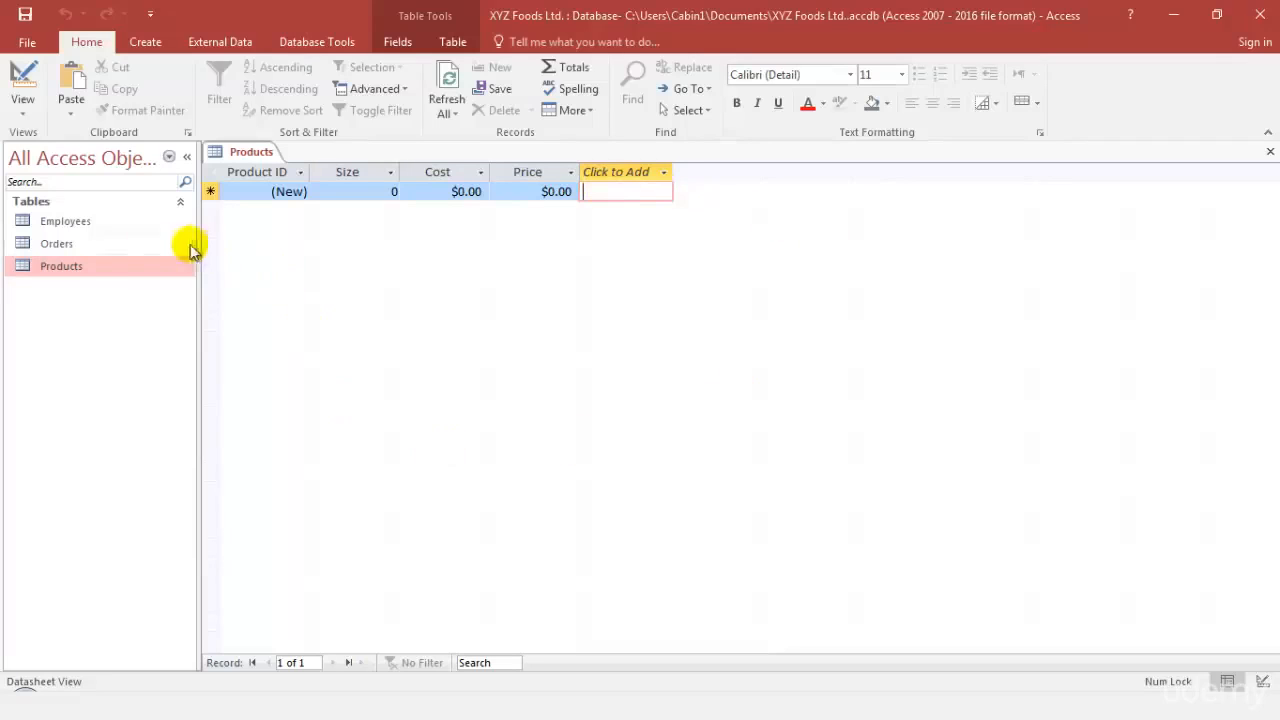
- Reopen the Products table in Design View and add a Profit field with the Calculated data type below Price
{"action": "right_click", "coordinate": [85, 270]}
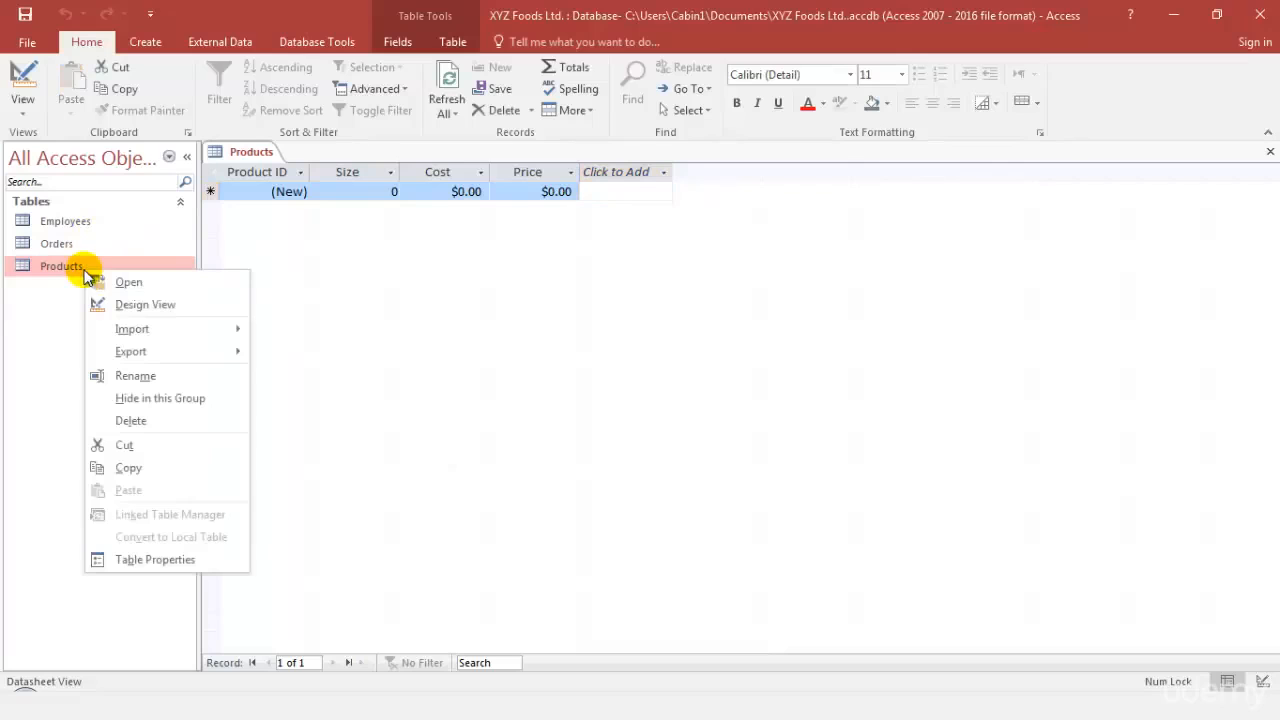
{"action": "left_click", "coordinate": [137, 304]}
{"action": "left_click", "coordinate": [310, 260]}
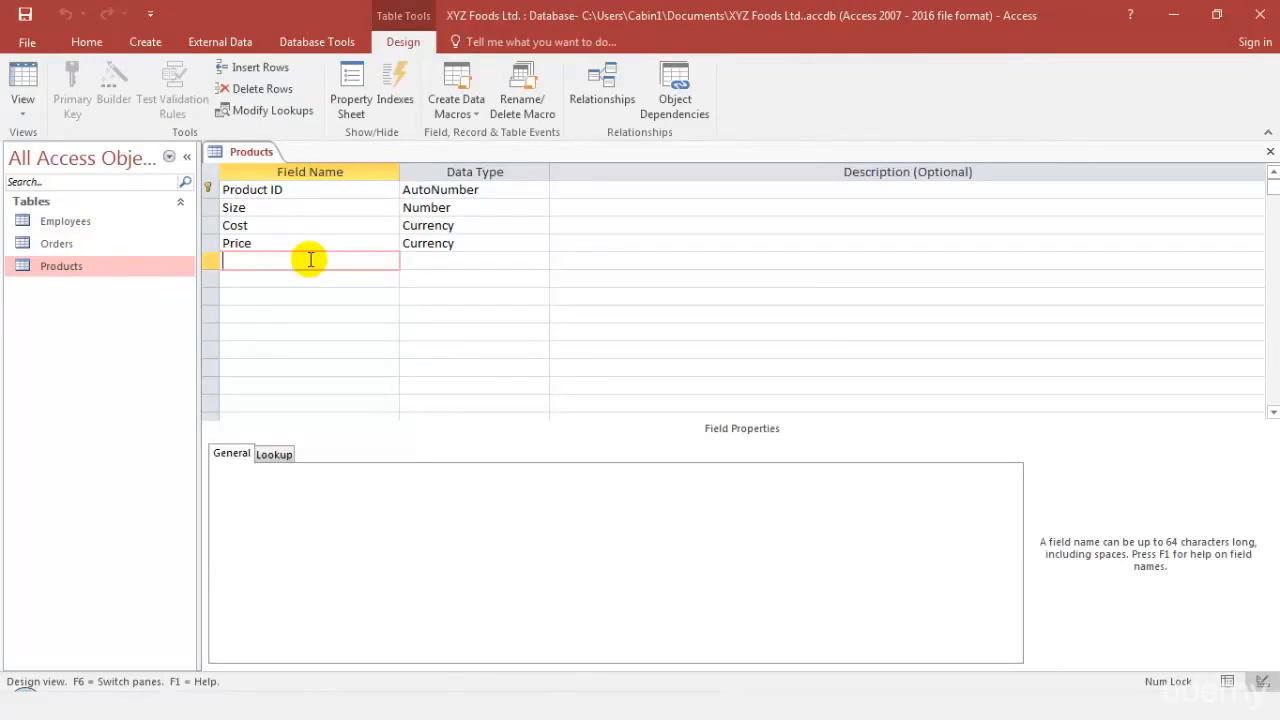
{"action": "type", "text": "Profit"}
{"action": "left_click", "coordinate": [500, 248]}
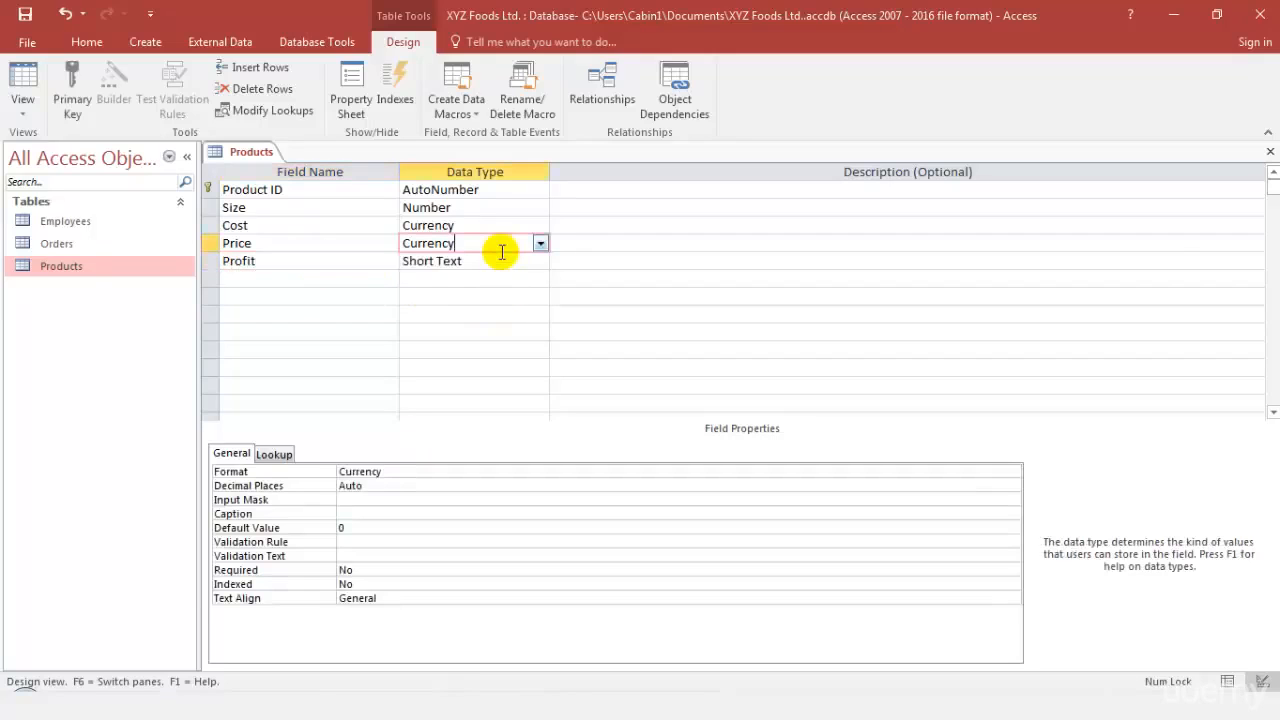
{"action": "left_click", "coordinate": [500, 261]}
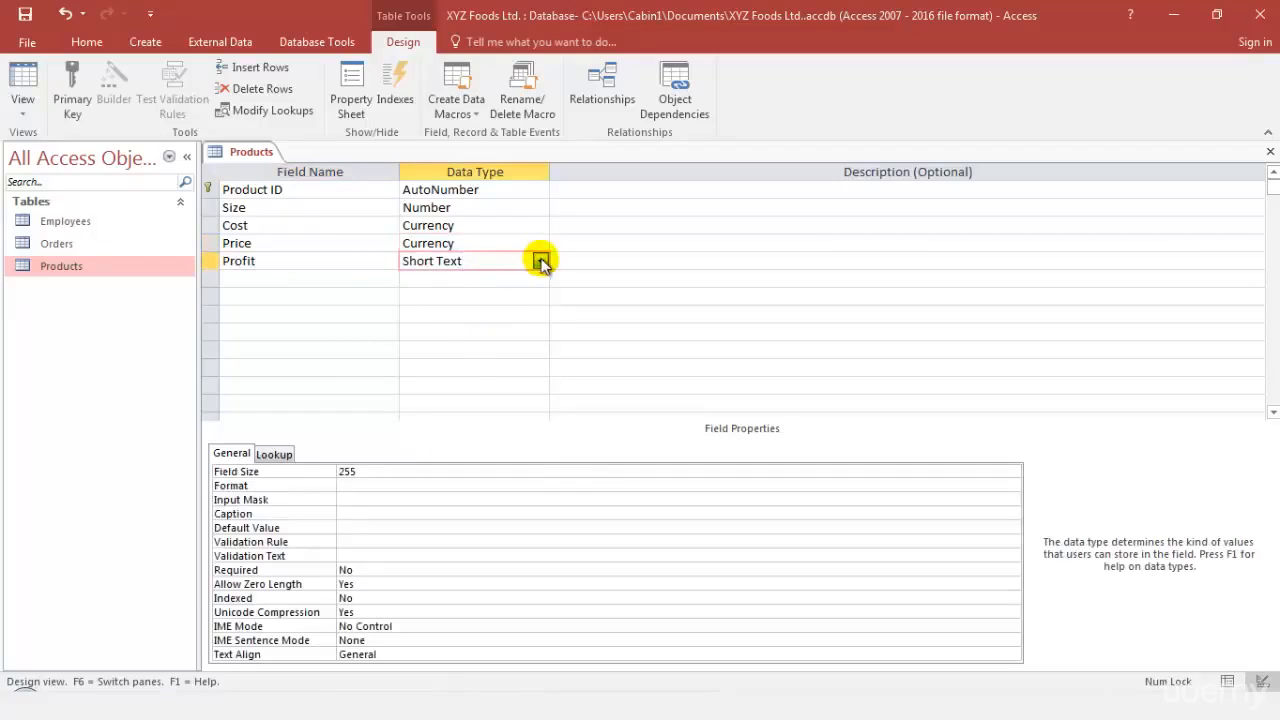
{"action": "left_click", "coordinate": [540, 261]}
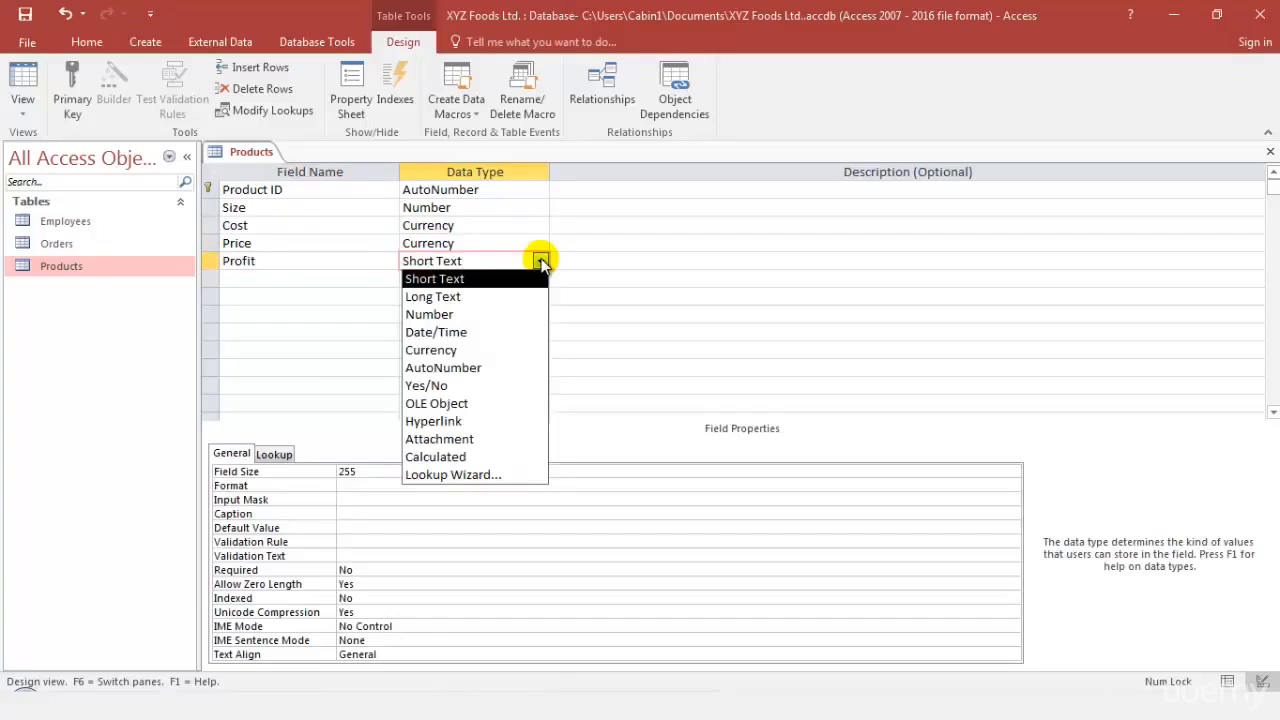
{"action": "left_click", "coordinate": [505, 460]}
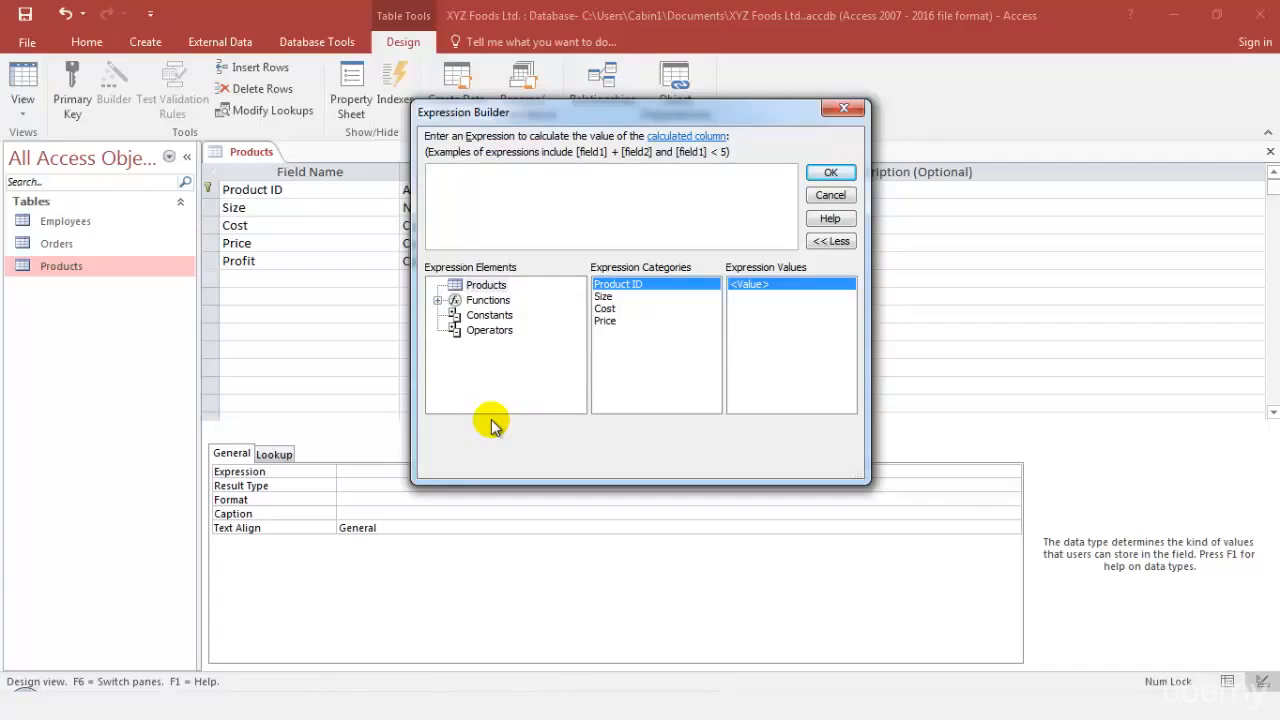
- Define the Profit field's calculation with the expression = [Price] - [Cost]
{"action": "type", "text": "="}
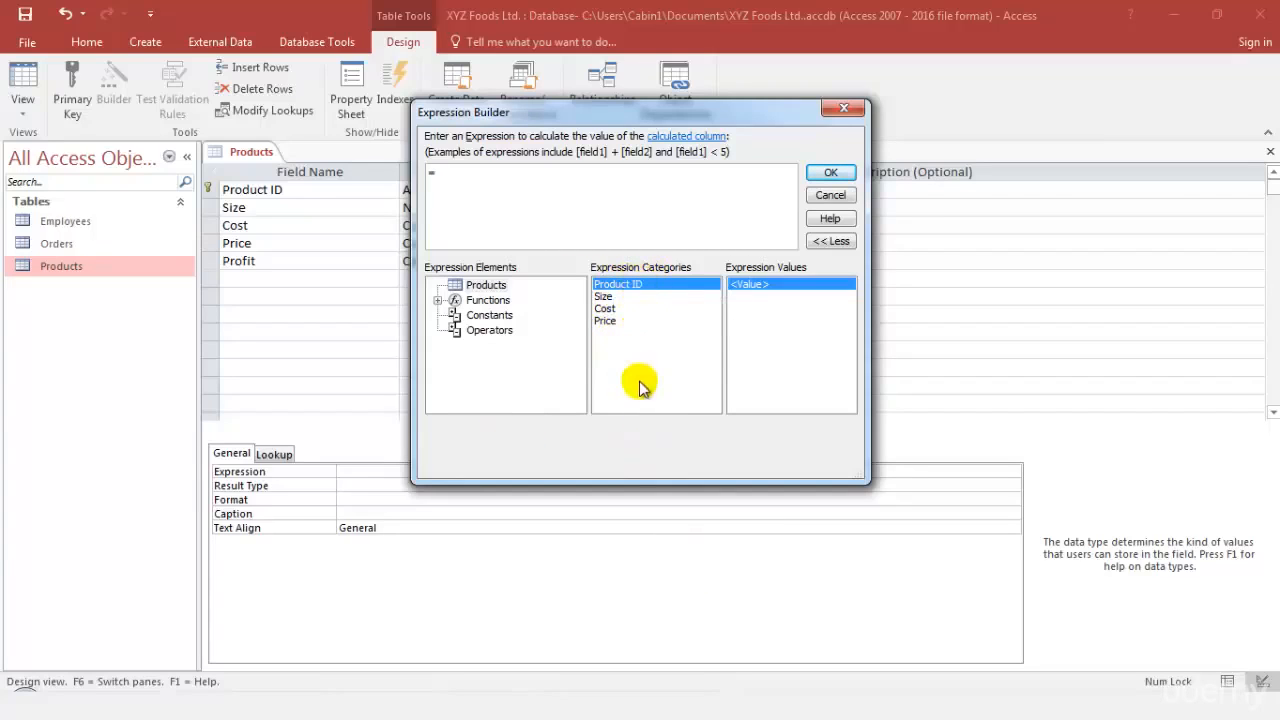
{"action": "double_click", "coordinate": [607, 321]}
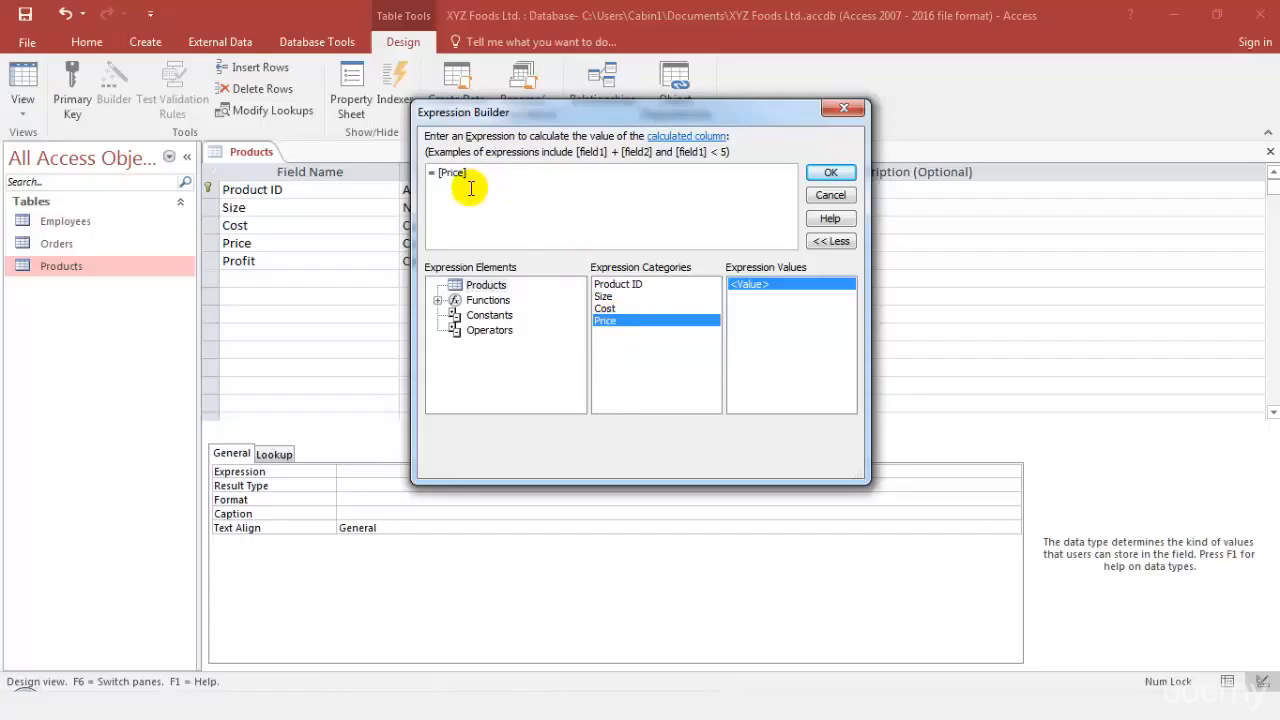
{"action": "type", "text": "-"}
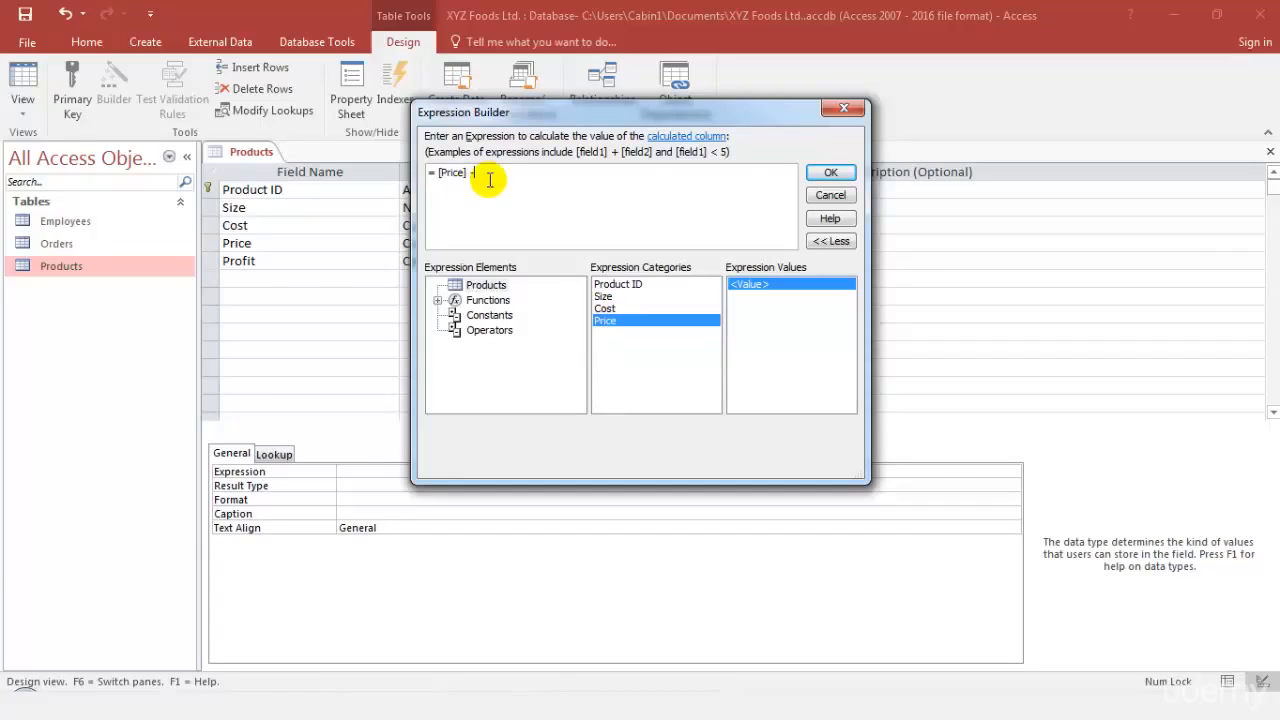
{"action": "double_click", "coordinate": [606, 308]}
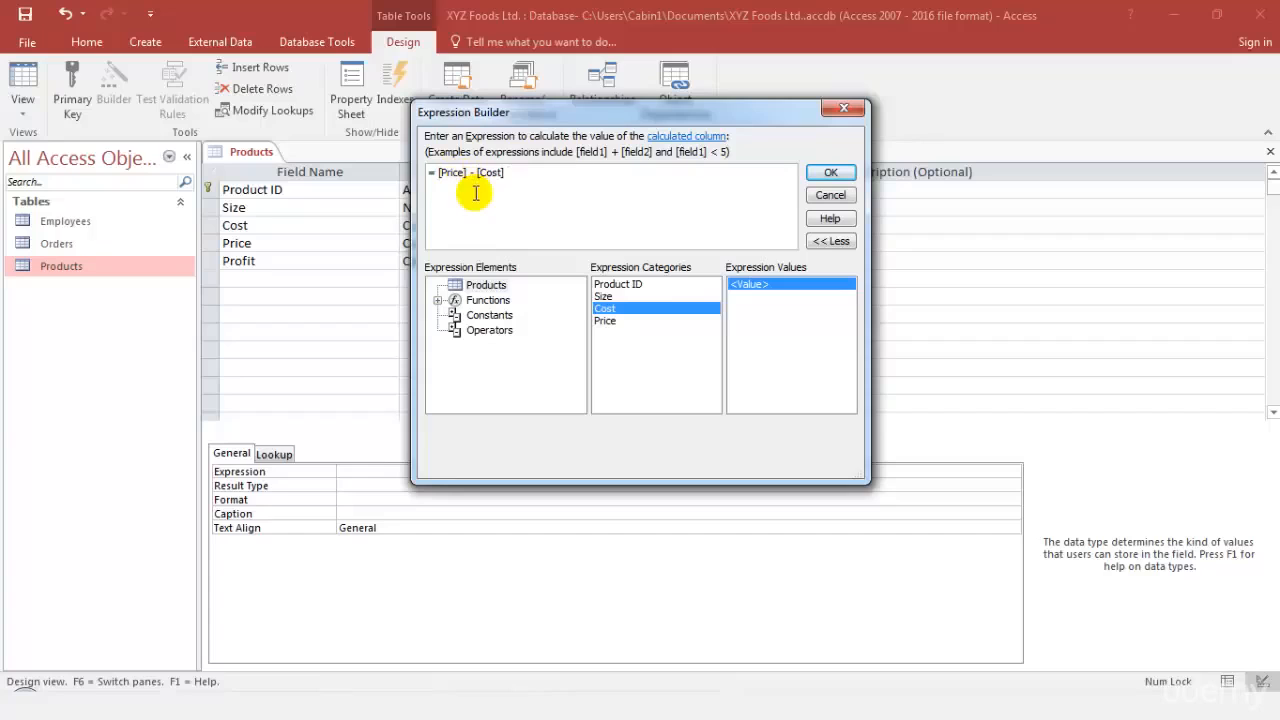
{"action": "left_click", "coordinate": [828, 172]}
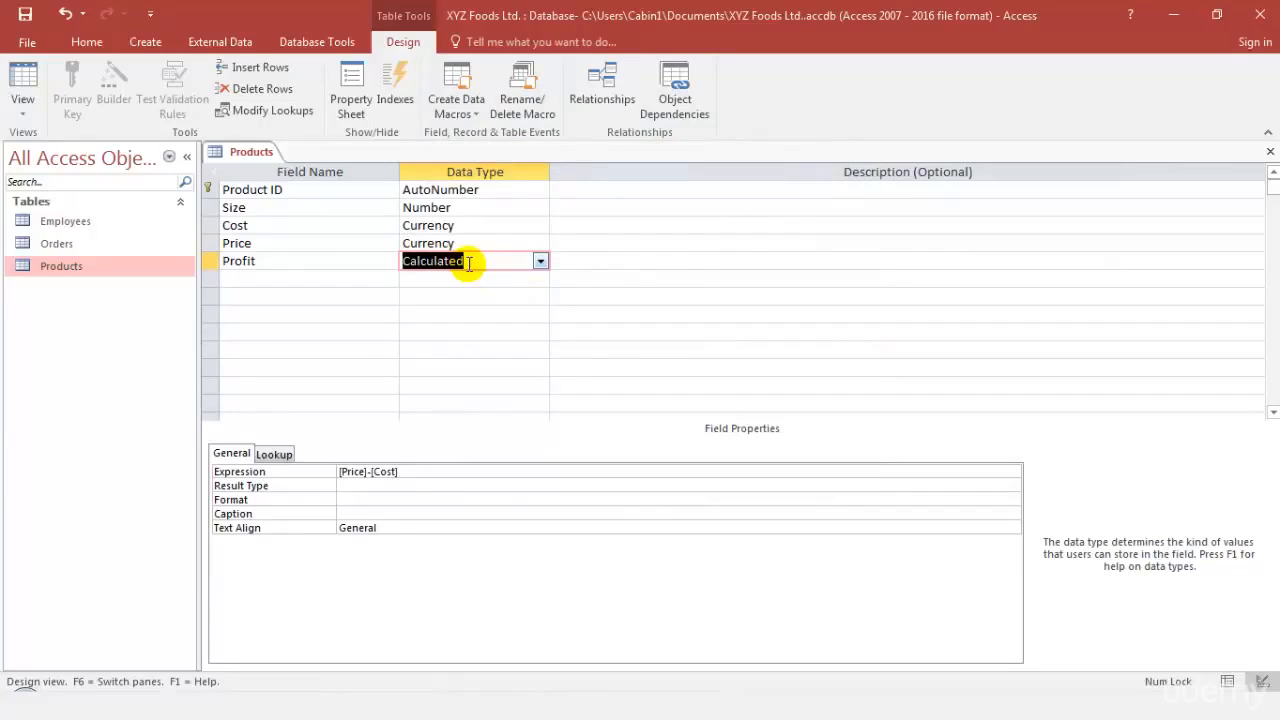
- Close the Products table, saving its design changes, and reopen it in Datasheet View
{"action": "left_click", "coordinate": [1269, 151]}
{"action": "left_click", "coordinate": [578, 406]}
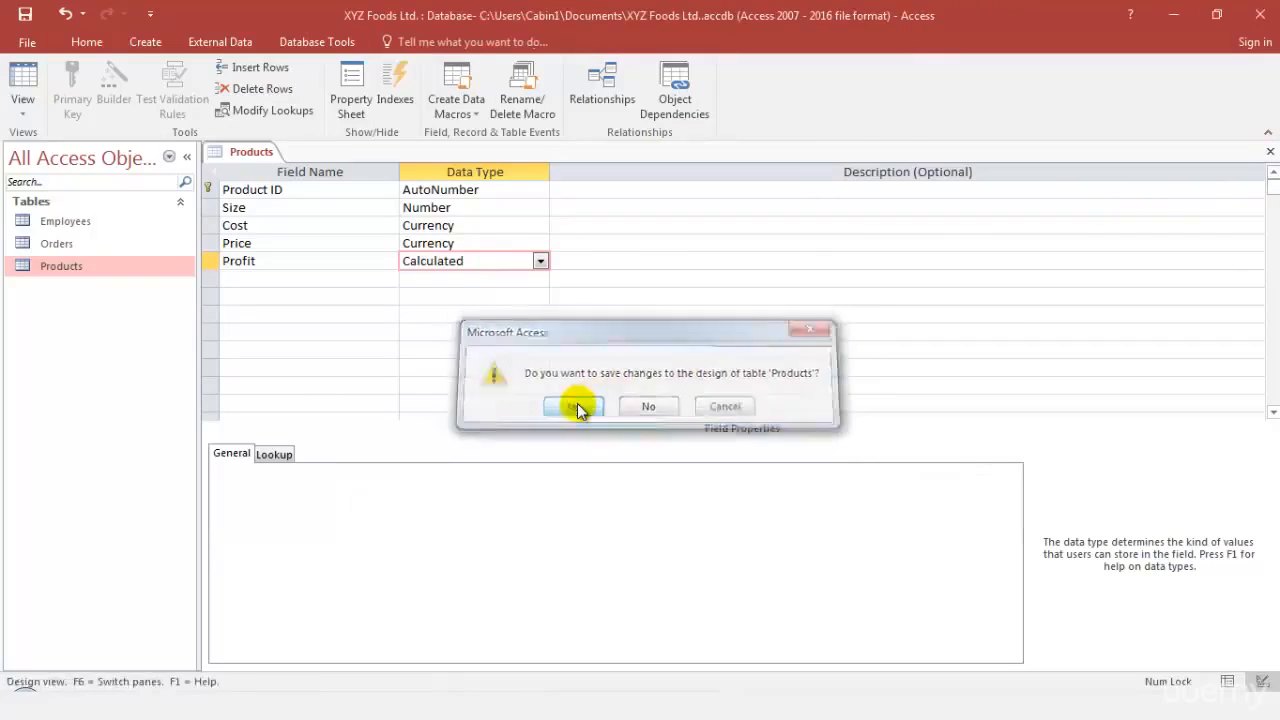
{"action": "double_click", "coordinate": [88, 266]}
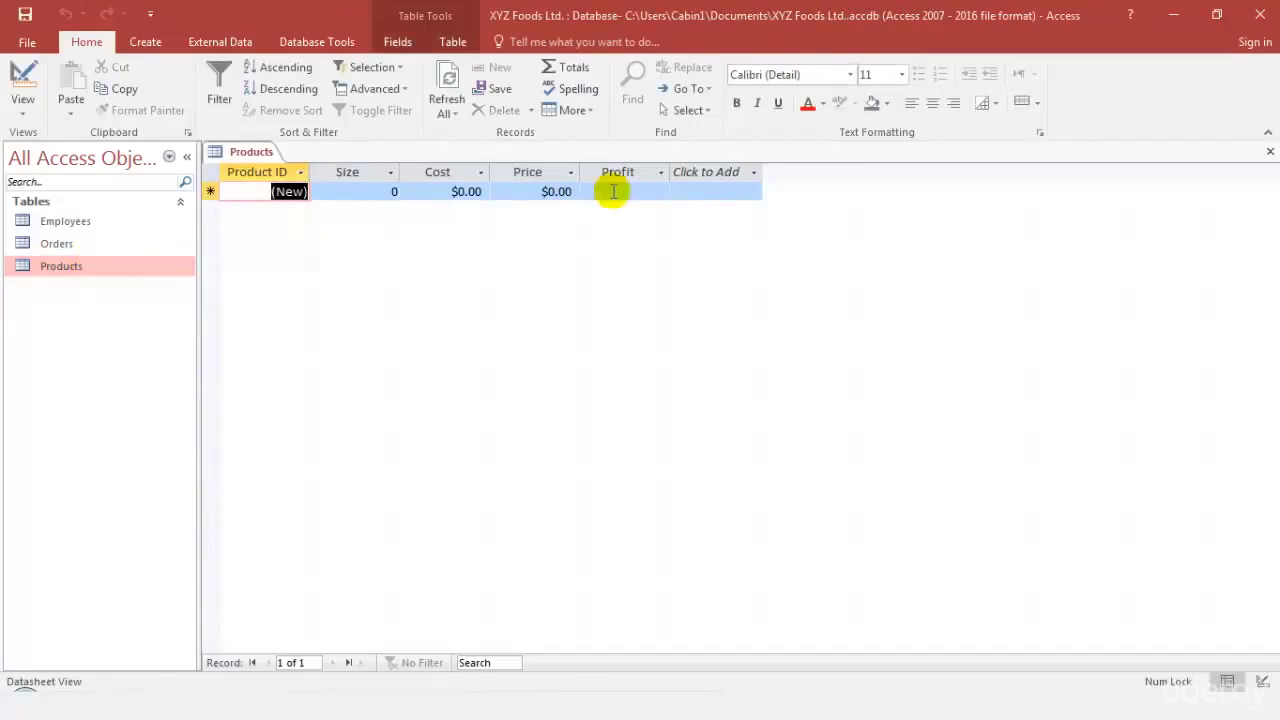
- Clear the default Cost value in the first record of the Products table
{"action": "left_click", "coordinate": [612, 191]}
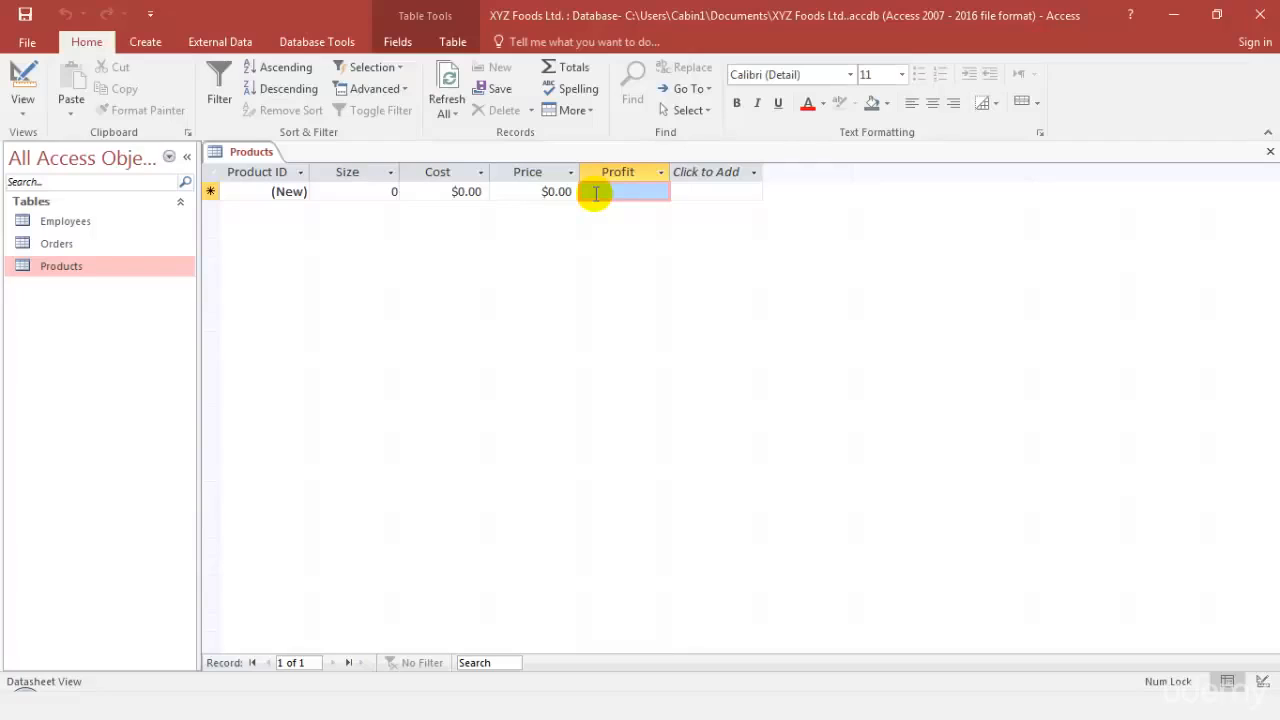
{"action": "left_click", "coordinate": [466, 191]}
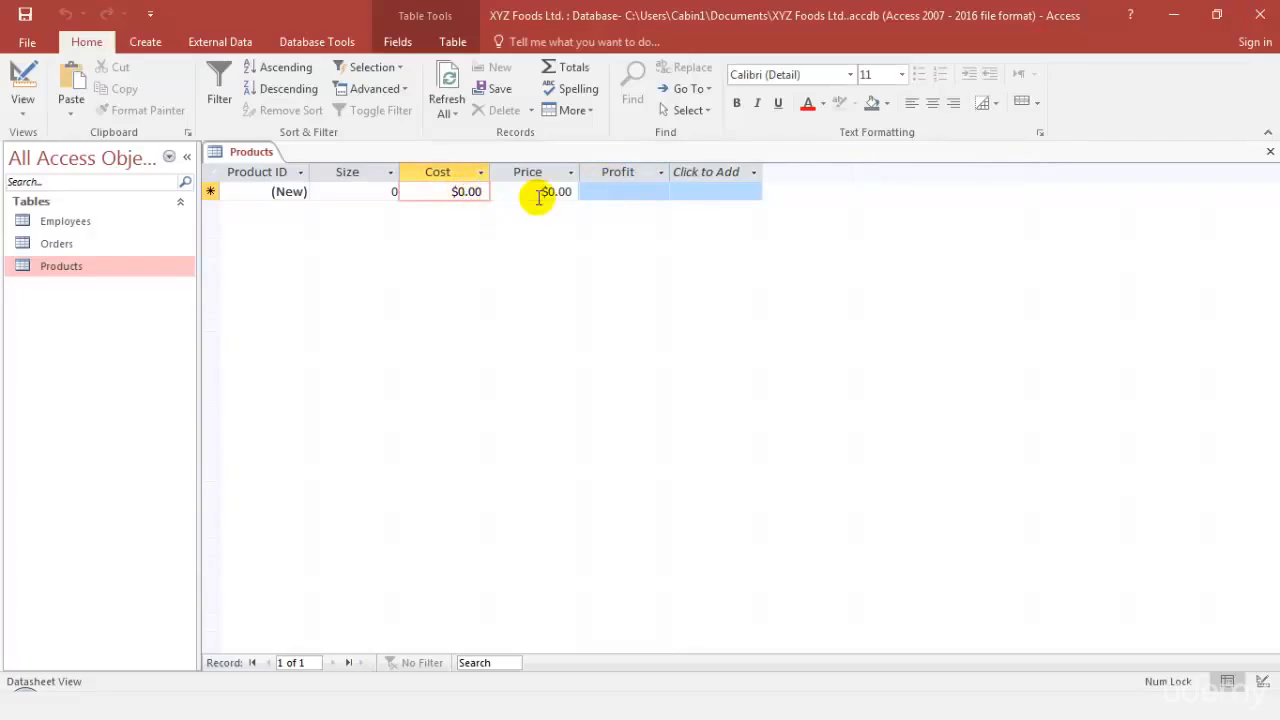
{"action": "key", "text": "BackSpace"}
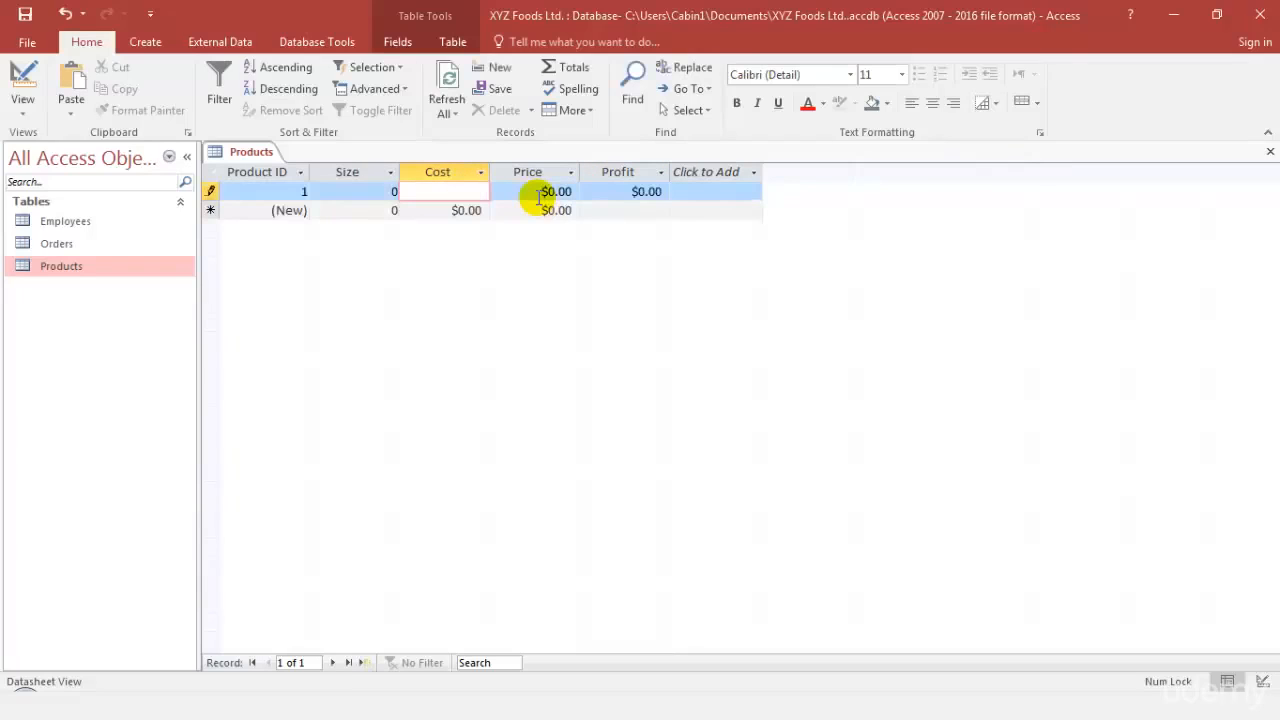
{"action": "left_click", "coordinate": [465, 206]}
{"action": "key", "text": "BackSpace"}
{"action": "key", "text": "ctrl+z"}
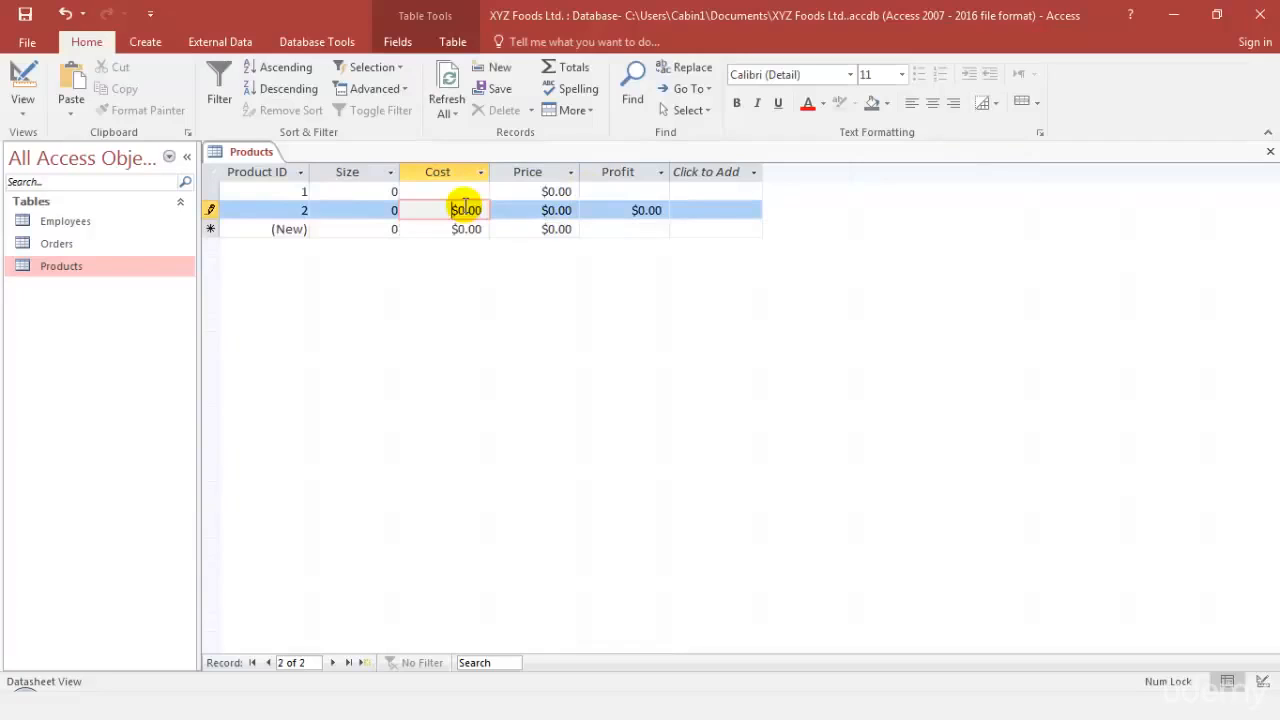
{"action": "double_click", "coordinate": [465, 206]}
{"action": "key", "text": "ctrl+z"}
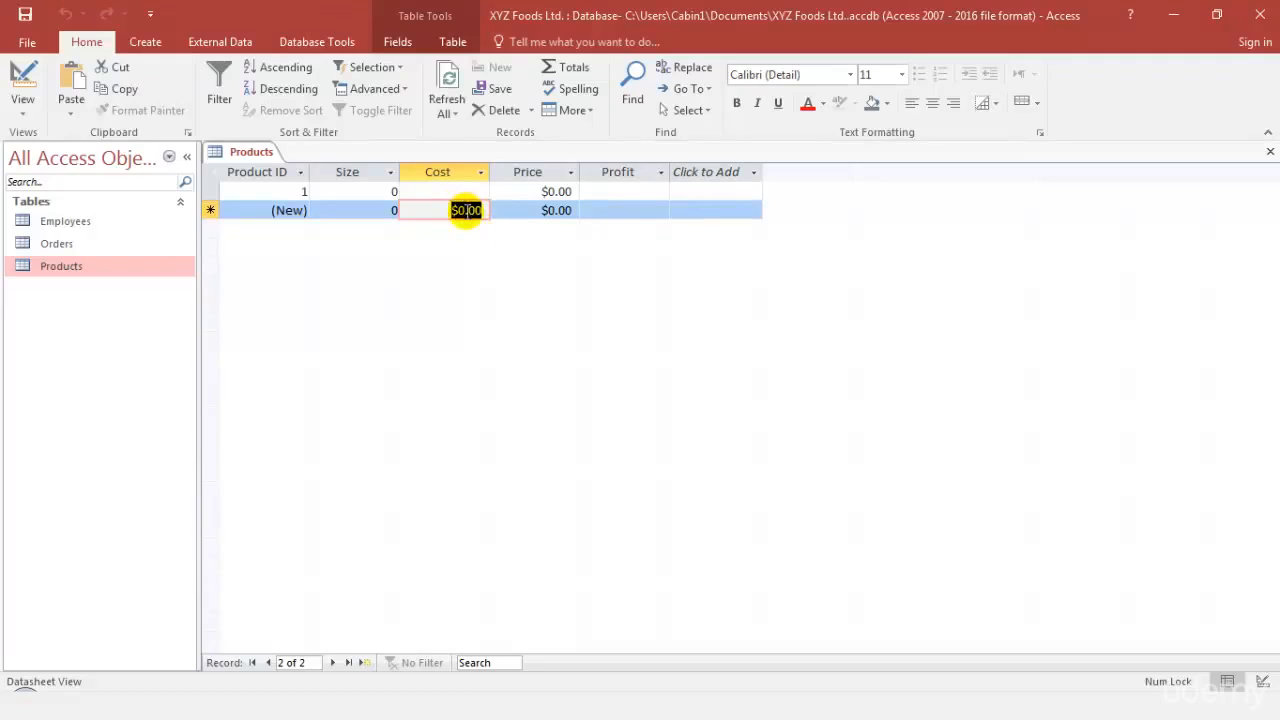
- Enter a Cost of 25 and a Price of 30 in the second product row to test the Profit calculation
{"action": "type", "text": ".25"}
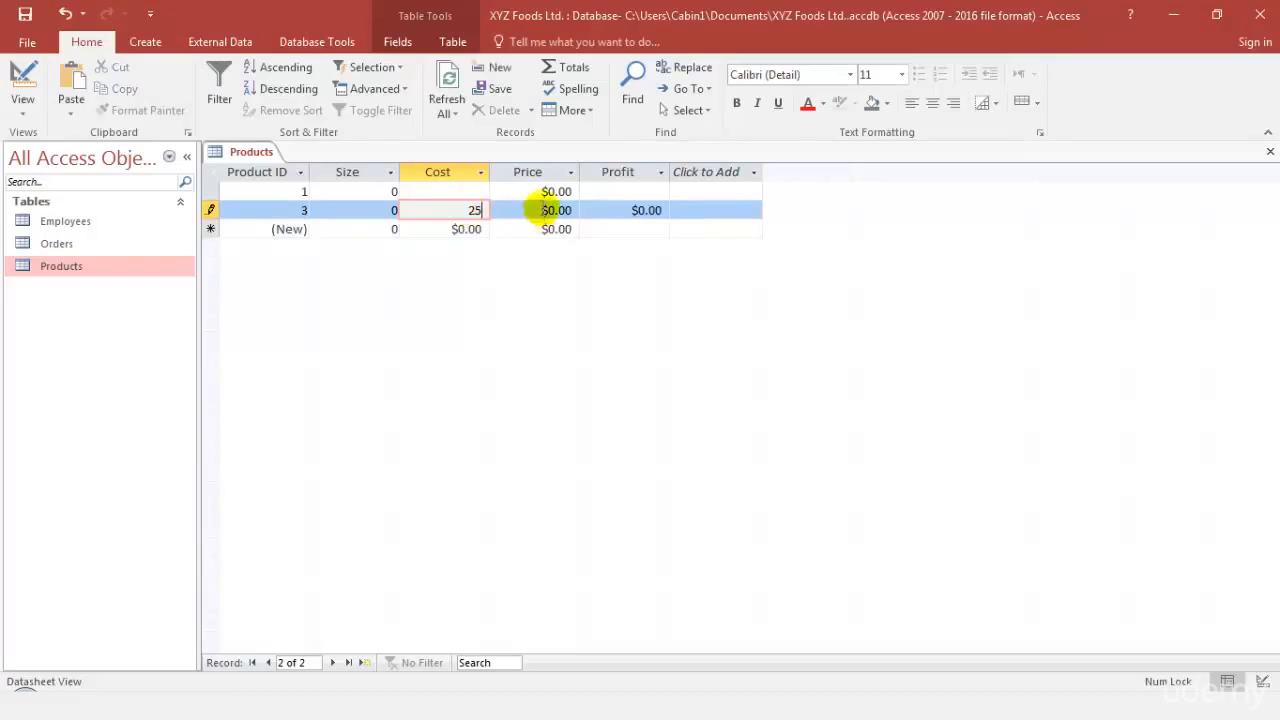
{"action": "double_click", "coordinate": [559, 210]}
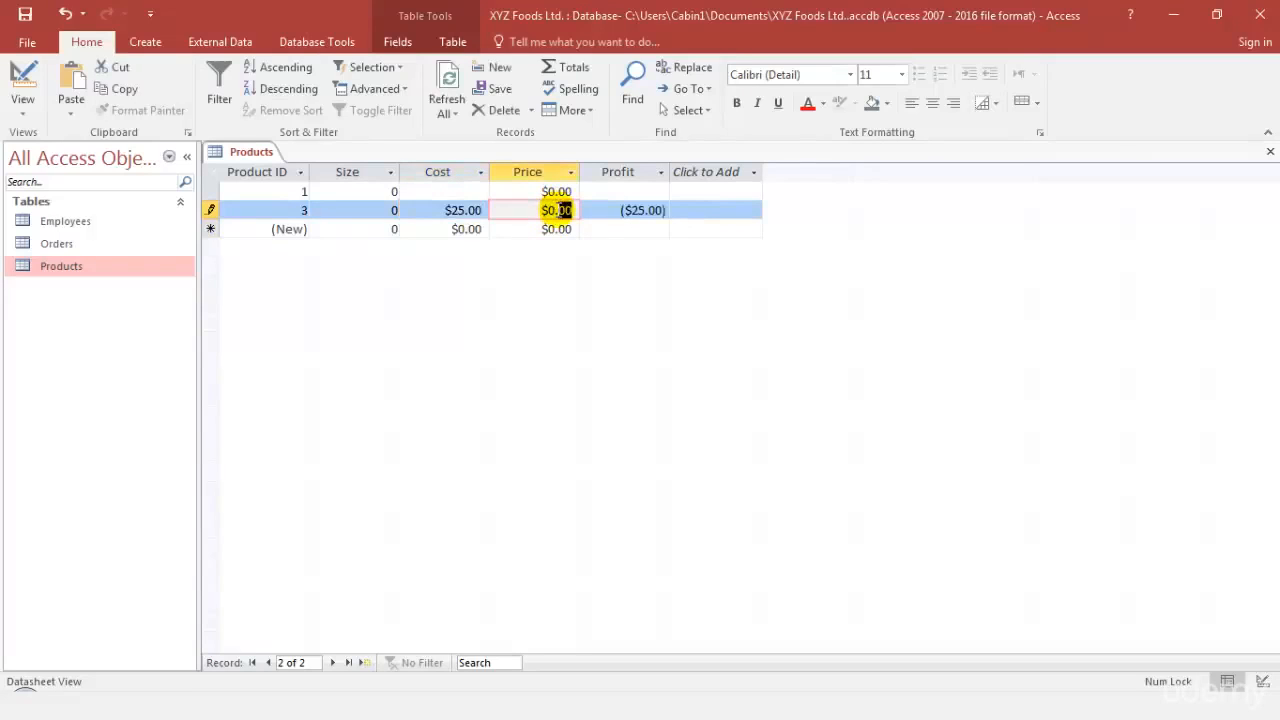
{"action": "left_click_drag", "start_coordinate": [574, 211], "coordinate": [527, 208]}
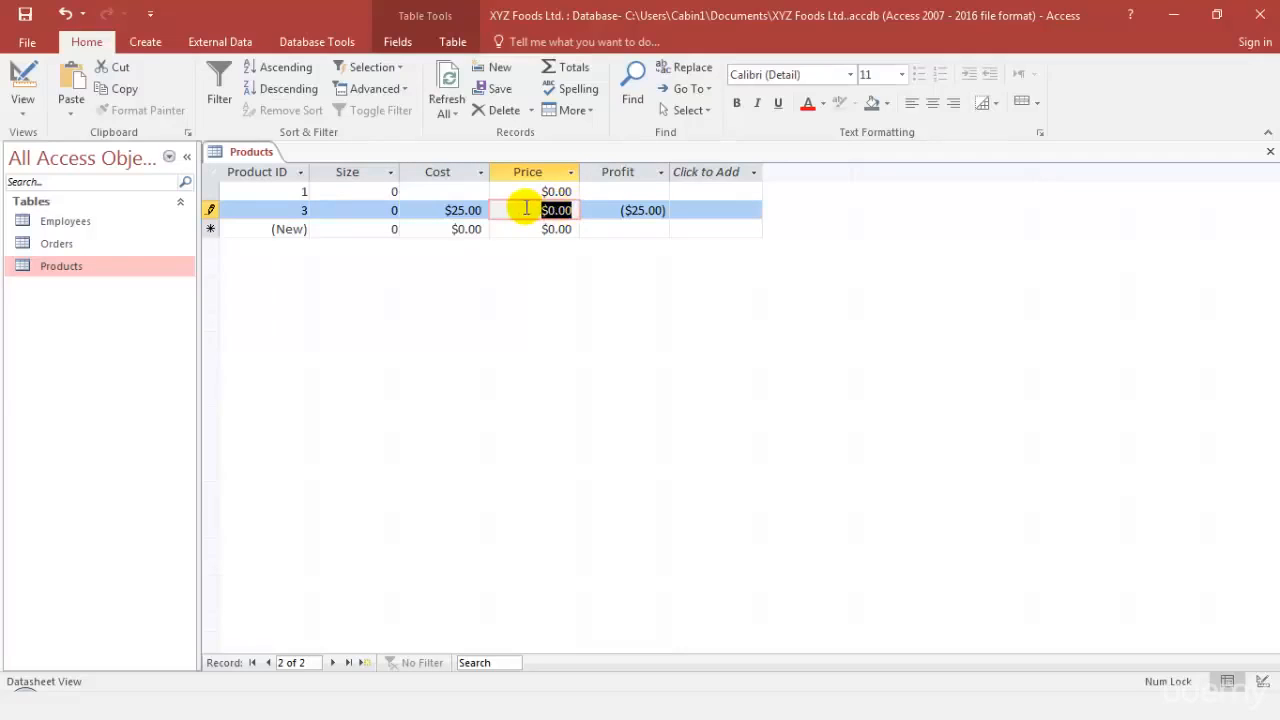
{"action": "type", "text": "30"}
{"action": "left_click", "coordinate": [608, 211]}
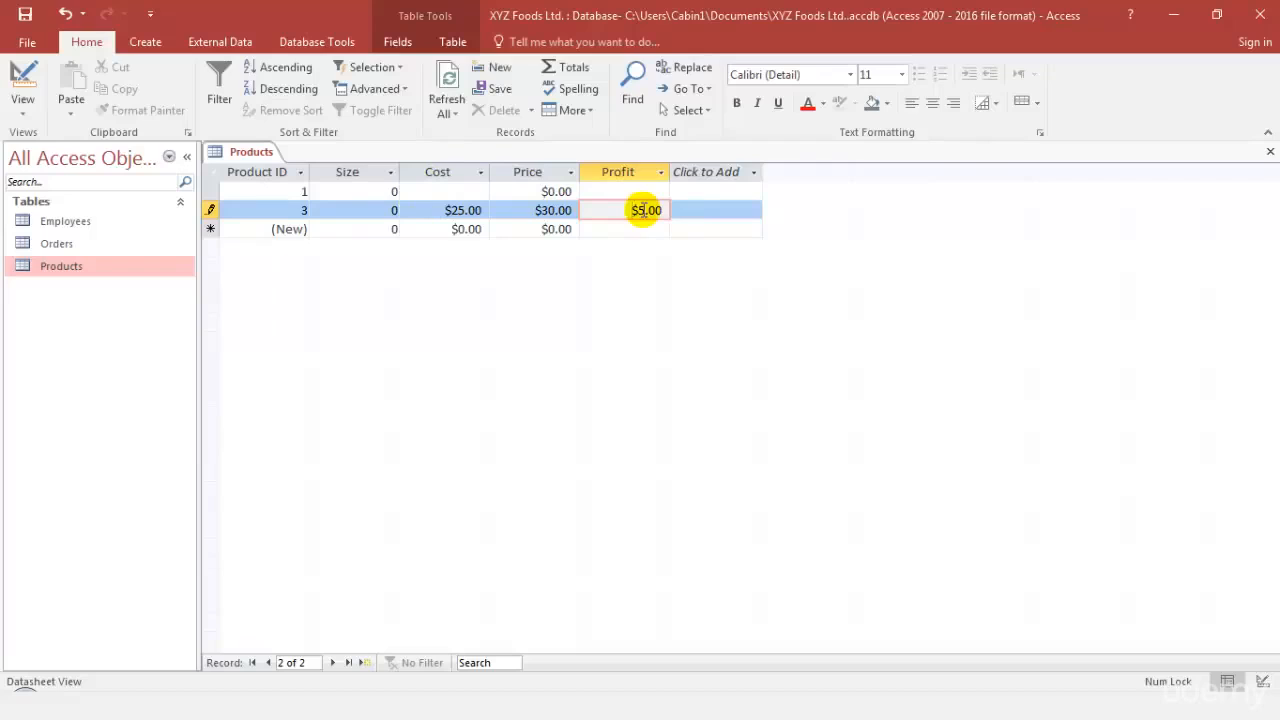
{"action": "left_click", "coordinate": [714, 208]}
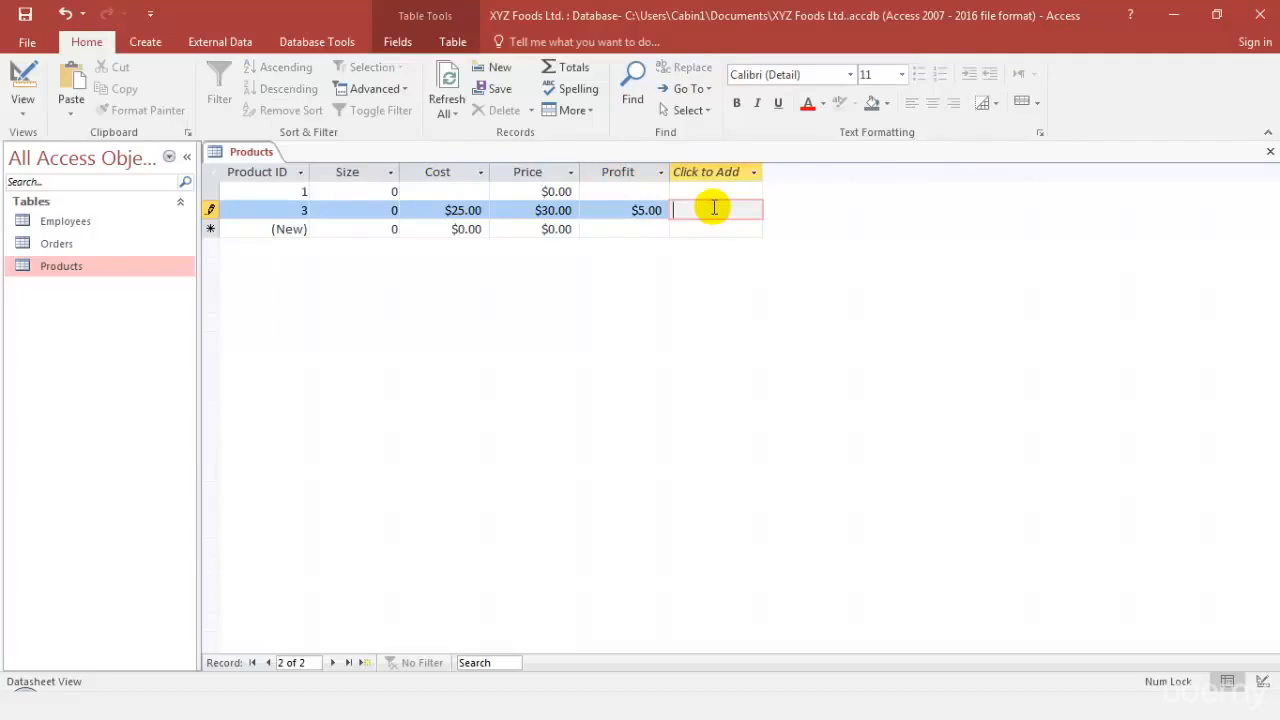